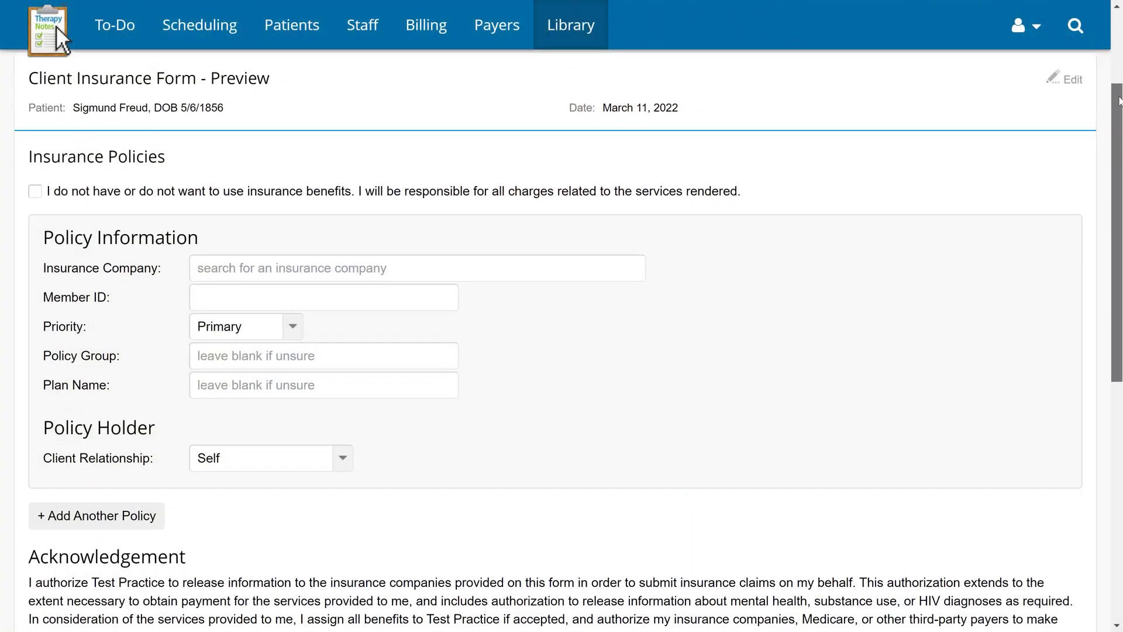
# Open the Library's Portal Forms list showing seven forms, with Payment Authorization disabled.
pyautogui.scroll(-1, 1120, 129)
pyautogui.moveTo(1121, 130); pyautogui.dragTo(1120, 240)
pyautogui.scroll(-2, 58, 37)
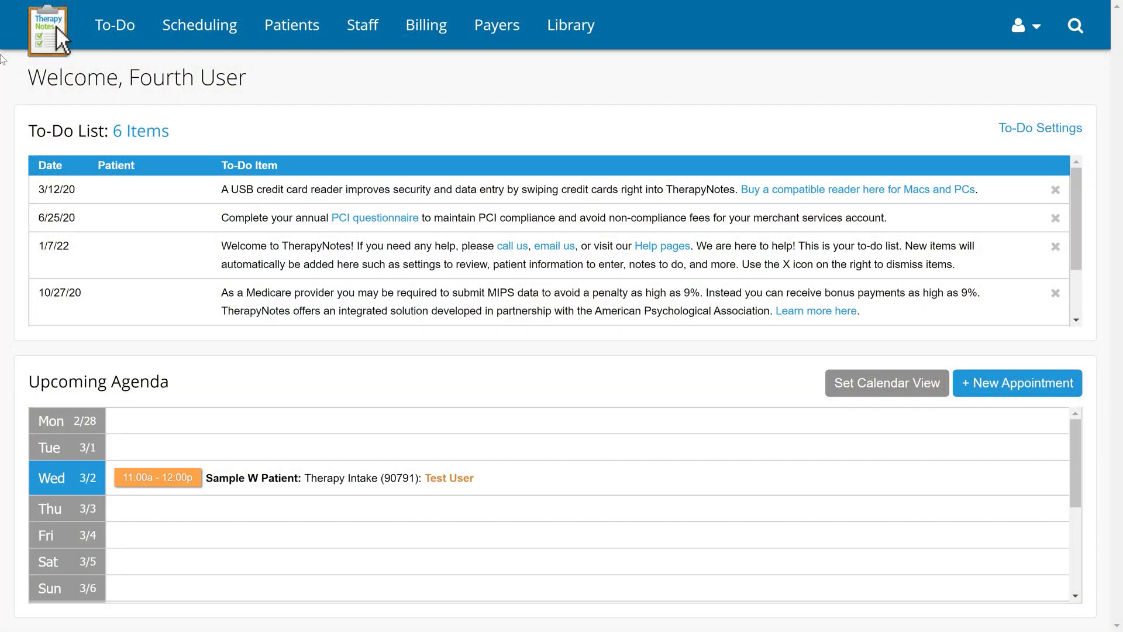
pyautogui.click(577, 45)
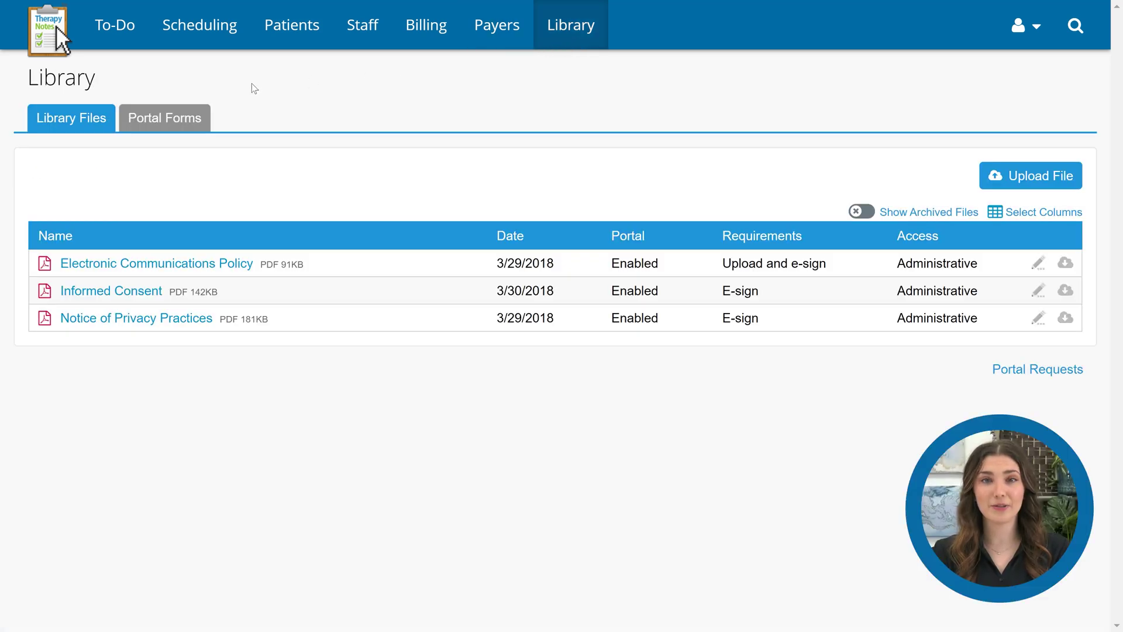
pyautogui.click(193, 117)
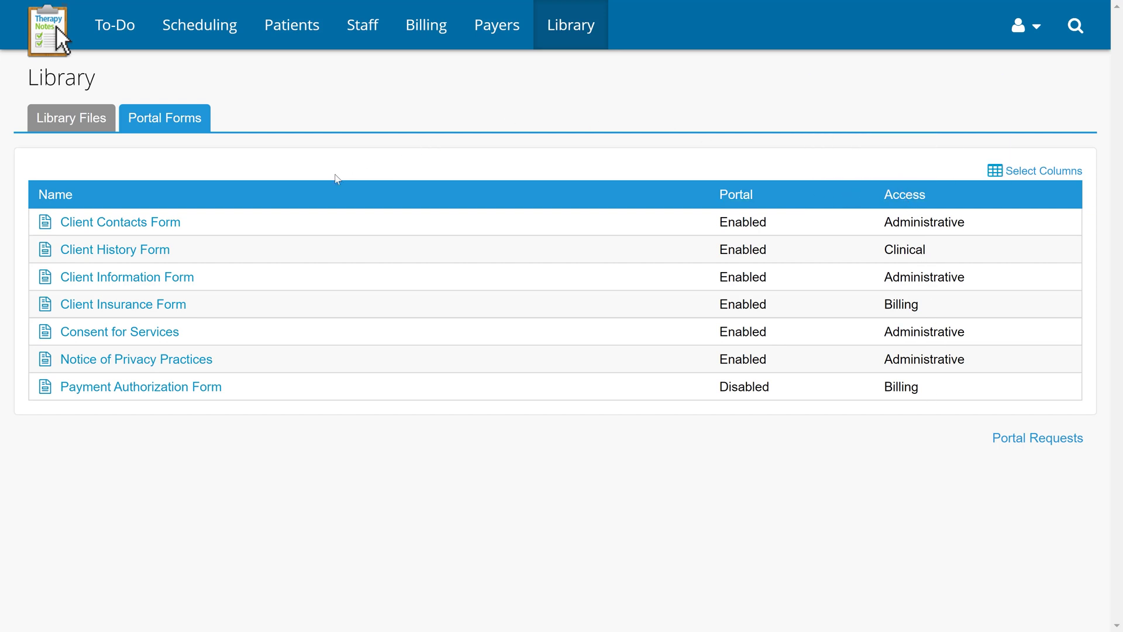
pyautogui.moveTo(149, 310)
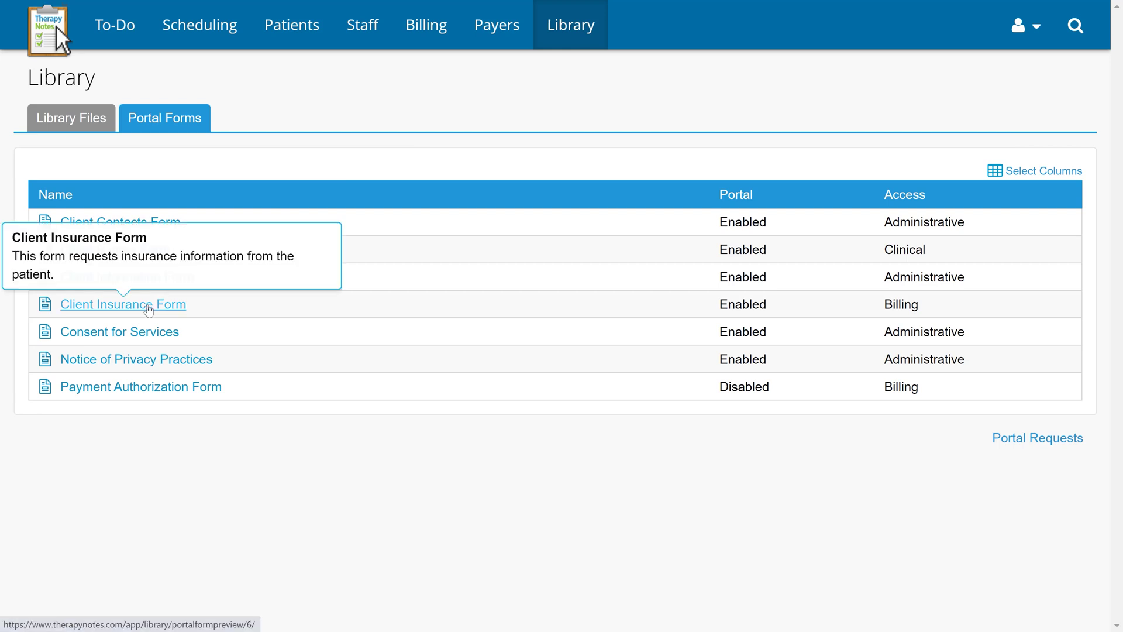
# Open the Client Insurance Form preview and look through its content.
pyautogui.click(150, 310)
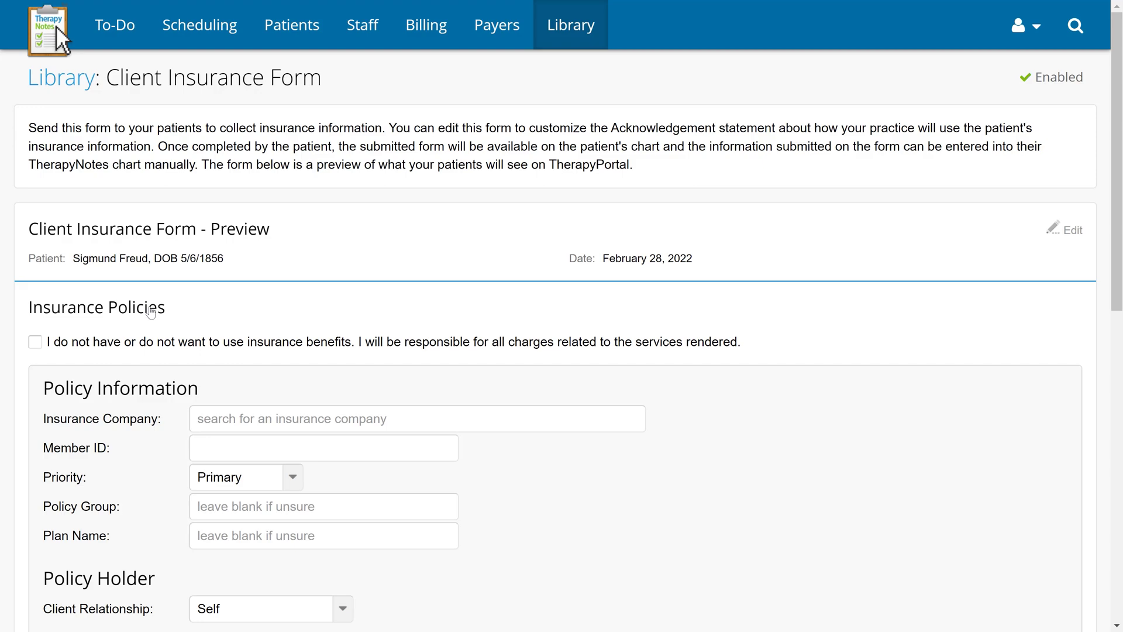
pyautogui.scroll(-10, 150, 310)
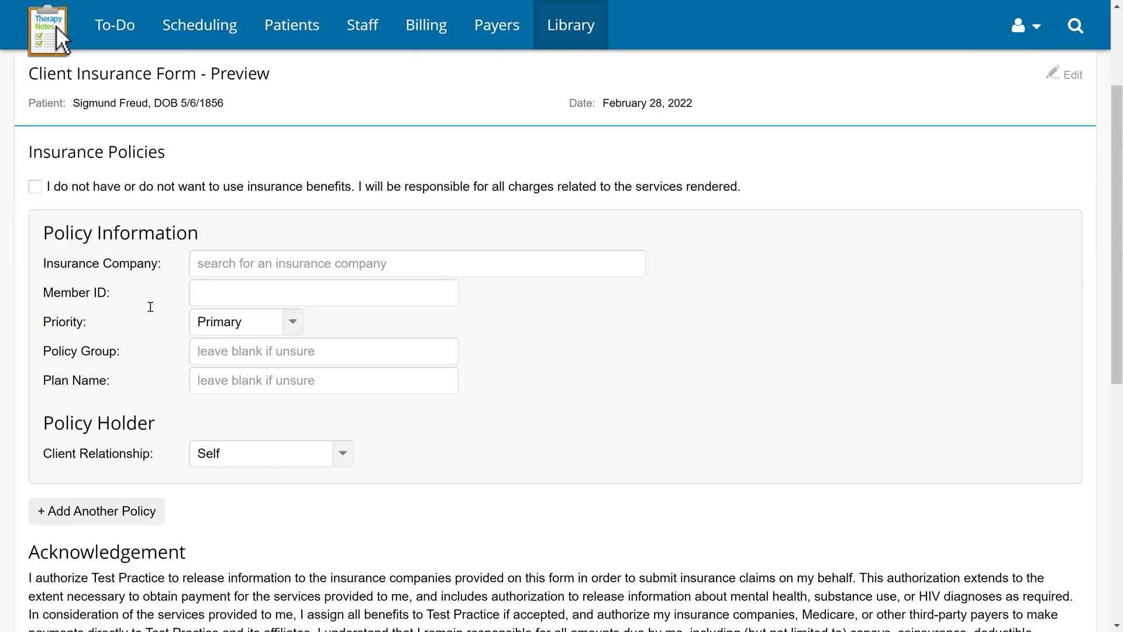
pyautogui.scroll(-1, 151, 307)
pyautogui.scroll(10, 150, 307)
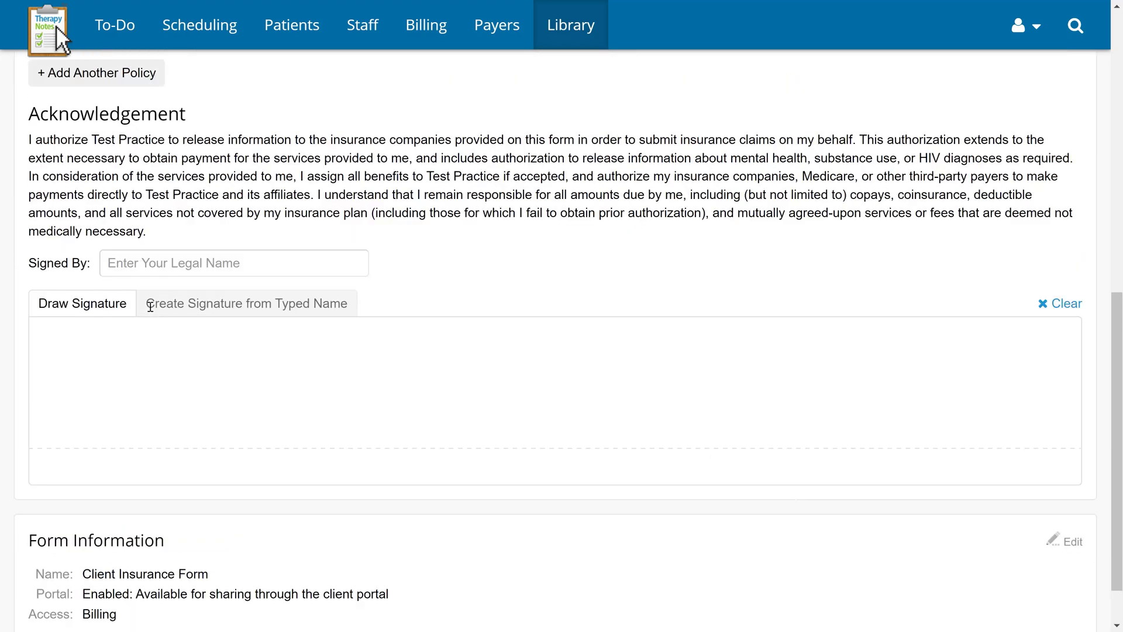
pyautogui.scroll(1, 151, 307)
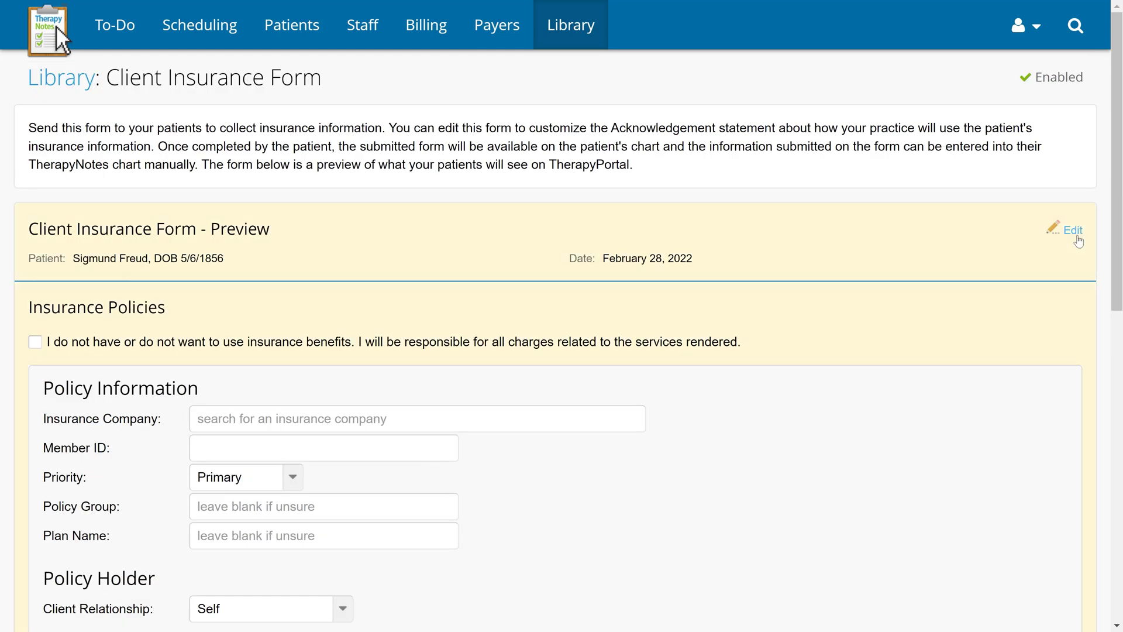
# Edit the form's Acknowledgement statement and save the changes.
pyautogui.click(1077, 237)
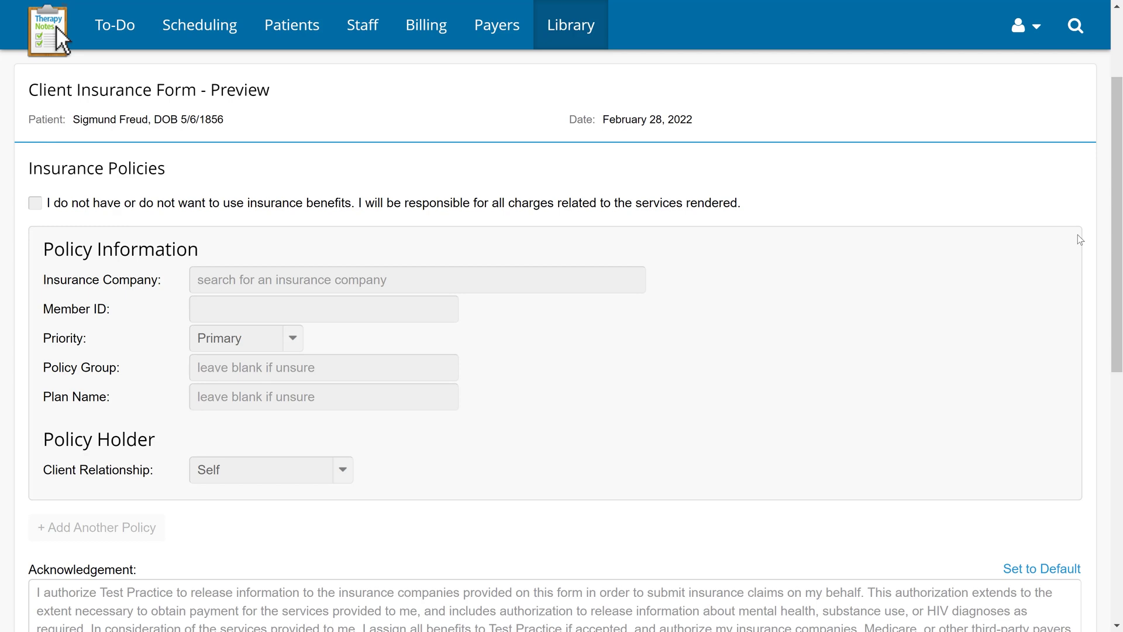
pyautogui.scroll(-1, 1078, 234)
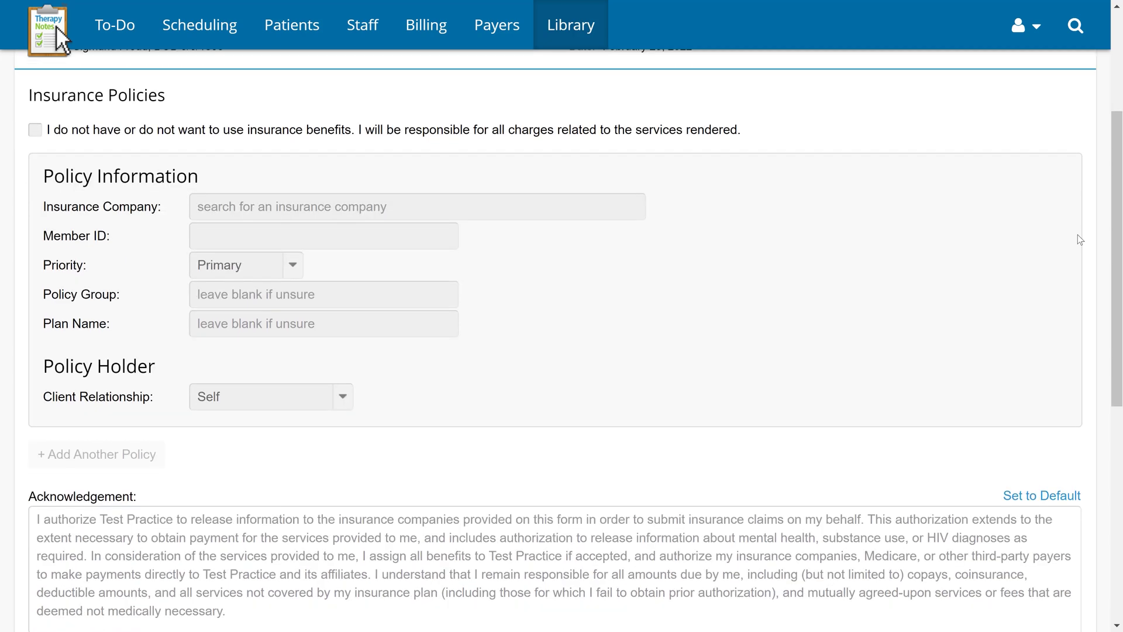
pyautogui.scroll(-5, 1078, 234)
pyautogui.click(1078, 234)
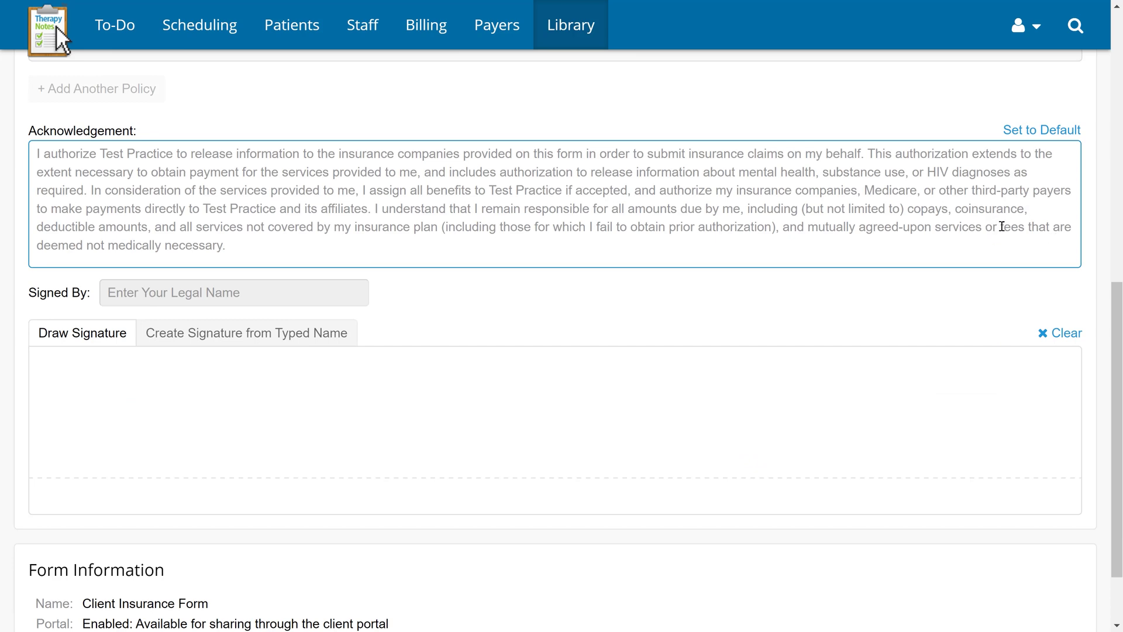
pyautogui.scroll(-1, 1001, 227)
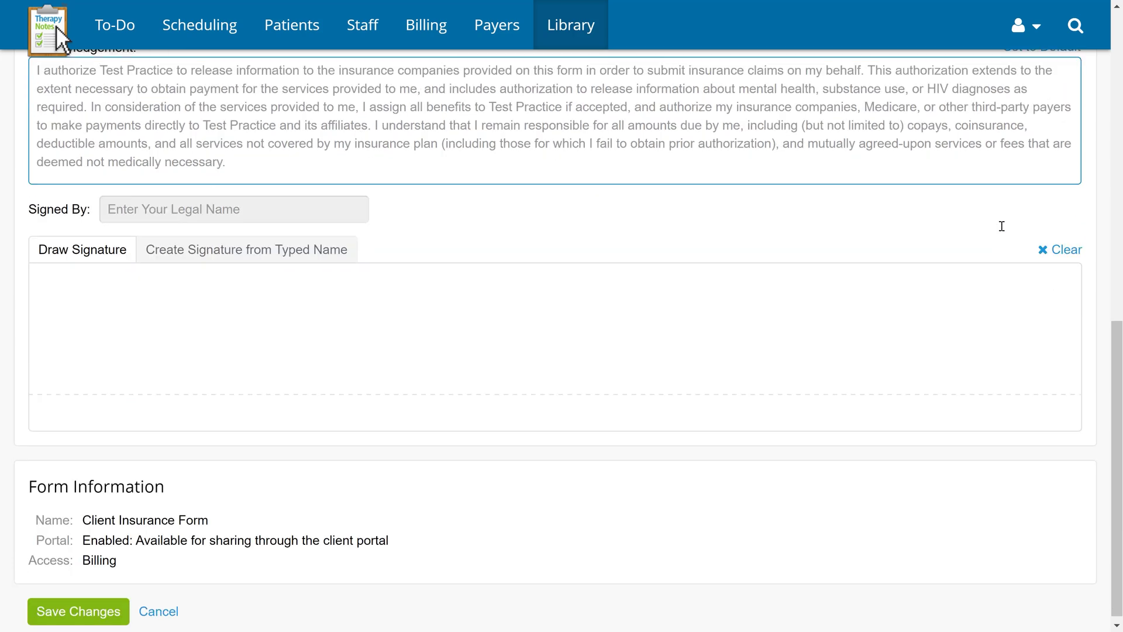
pyautogui.click(824, 293)
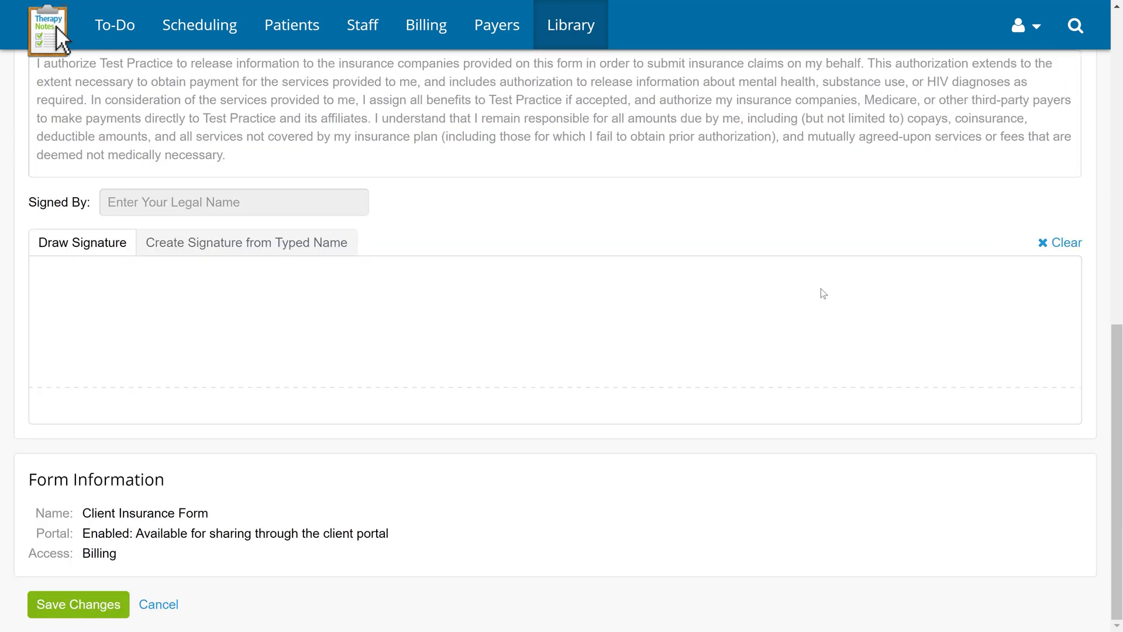
pyautogui.click(50, 604)
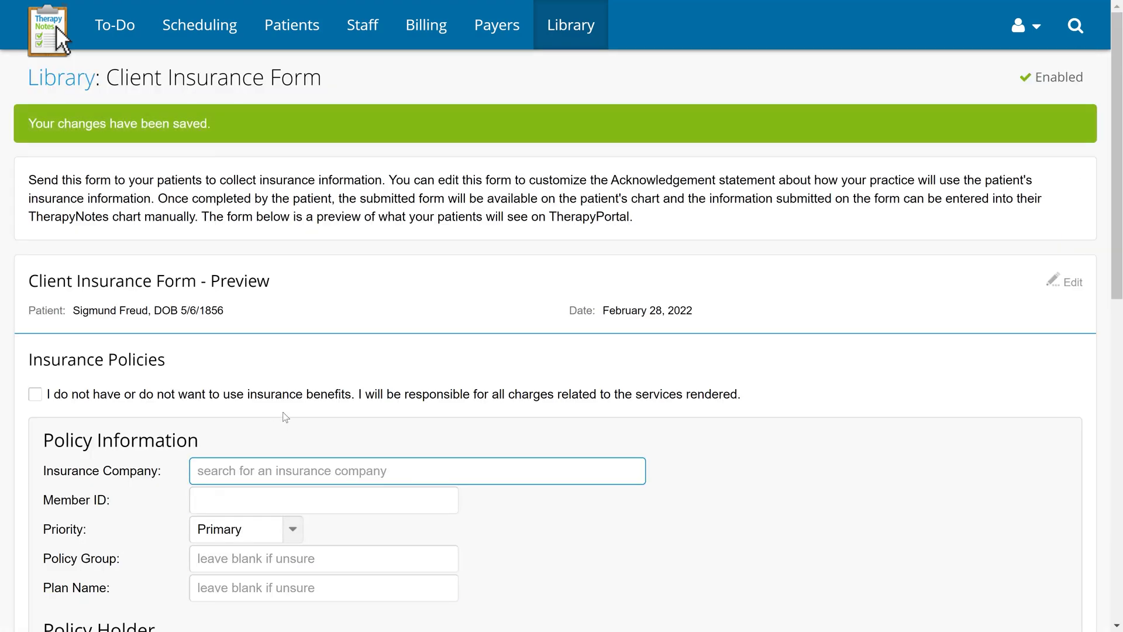
pyautogui.scroll(-5, 293, 406)
# Set the Client Insurance Form's portal availability to Enabled and save it.
pyautogui.scroll(-5, 293, 406)
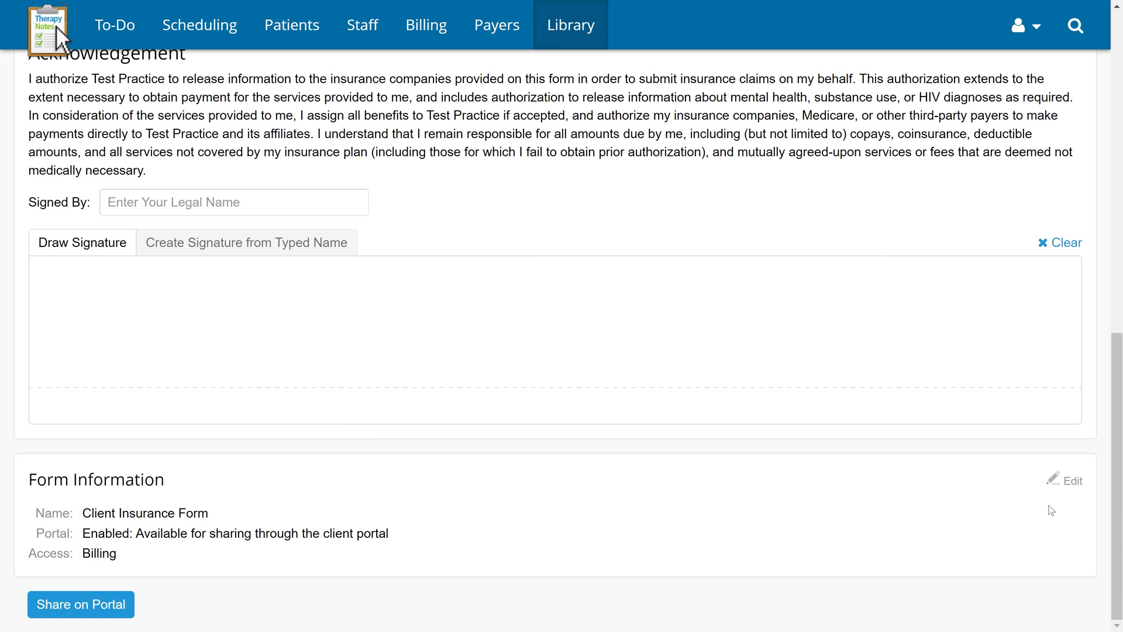
pyautogui.click(1074, 482)
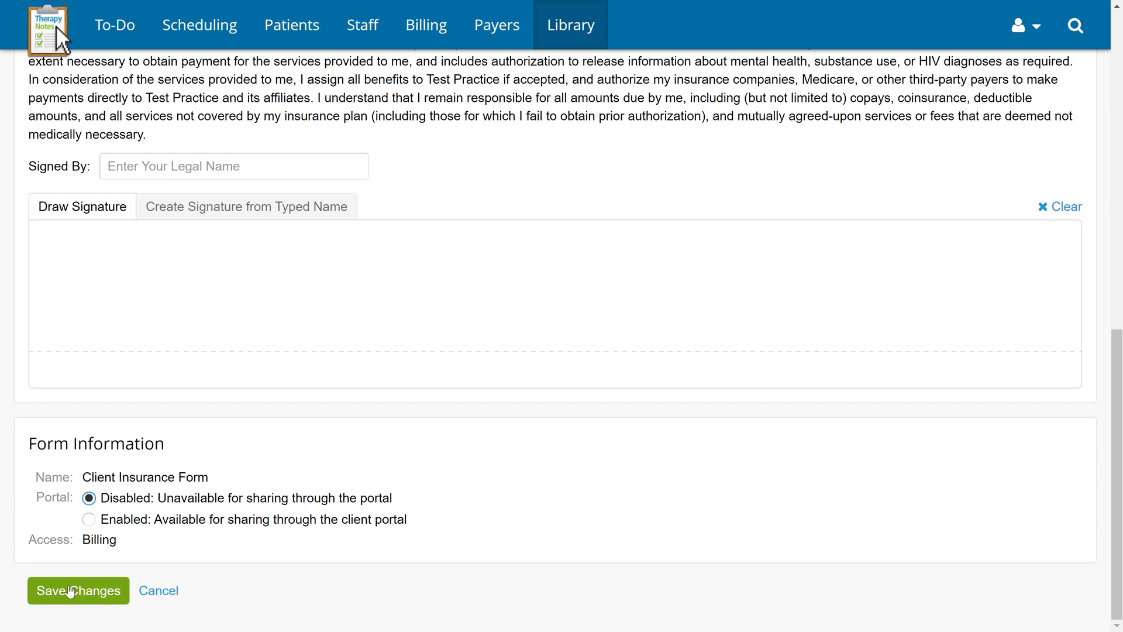
pyautogui.click(90, 520)
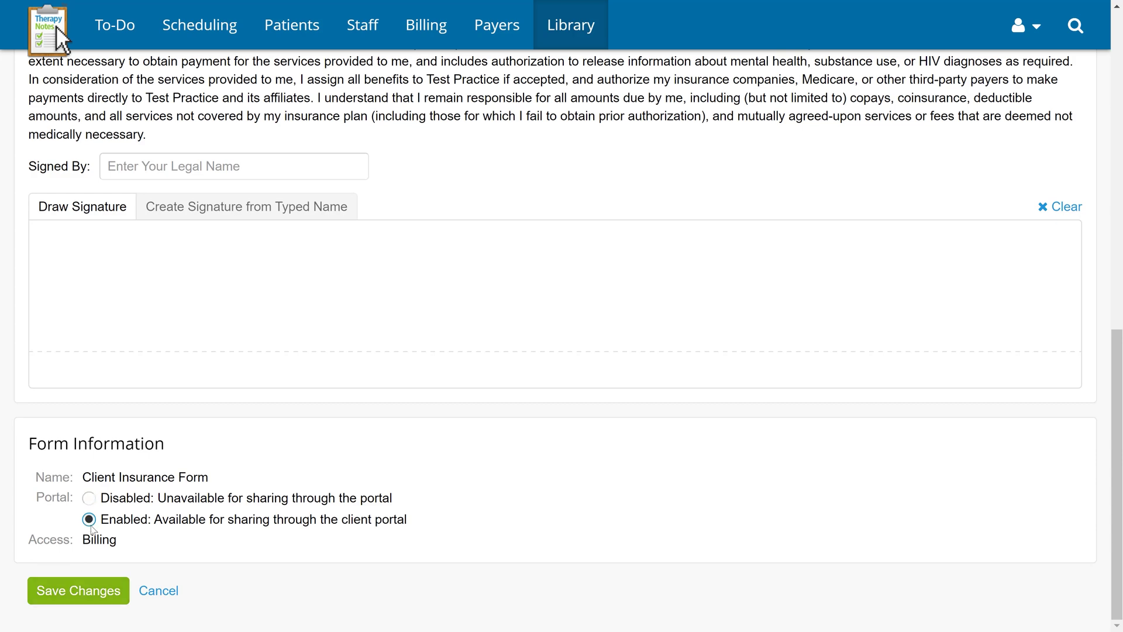
pyautogui.click(77, 583)
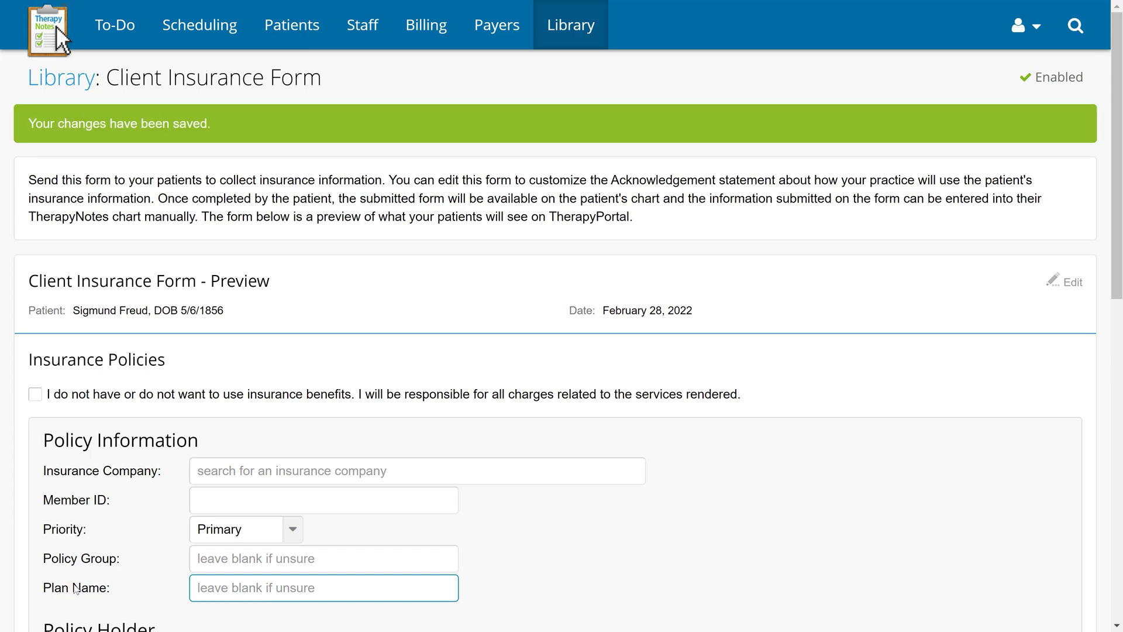
pyautogui.scroll(-10, 76, 585)
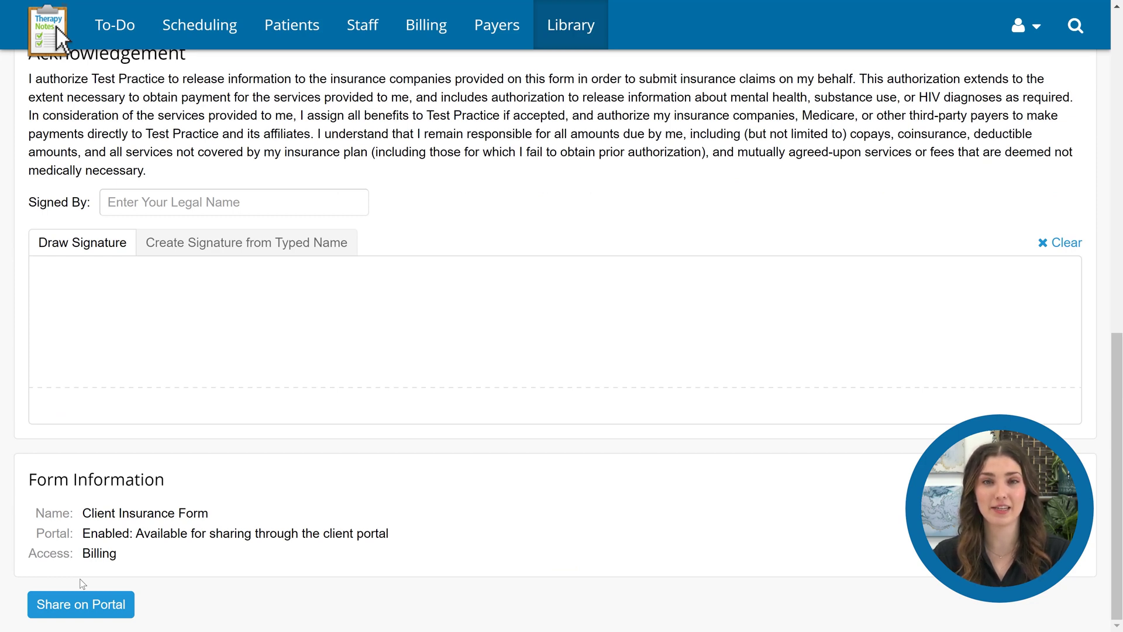
# Share the form with the sample patient, instructing 'Please complete before your first session.'.
pyautogui.click(66, 603)
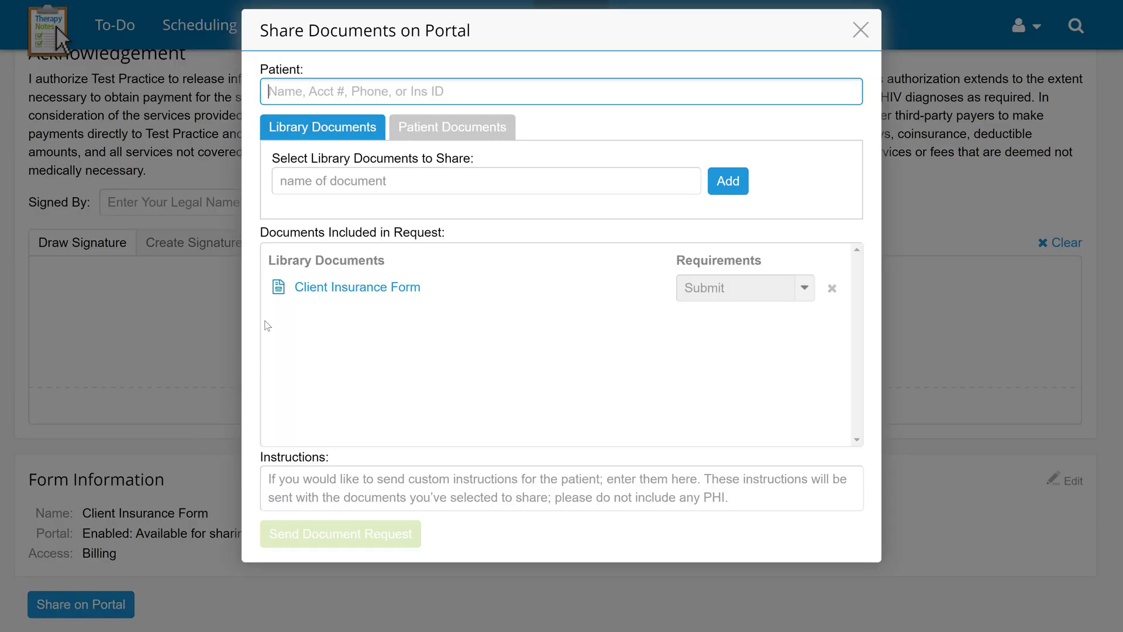
pyautogui.write('sa')
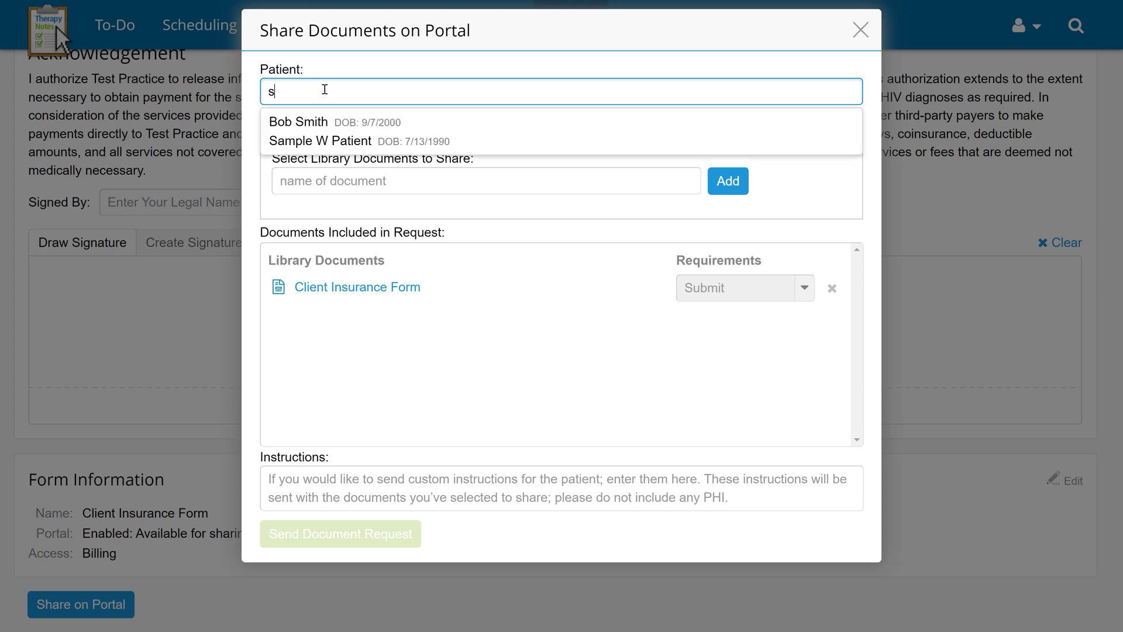
pyautogui.click(327, 119)
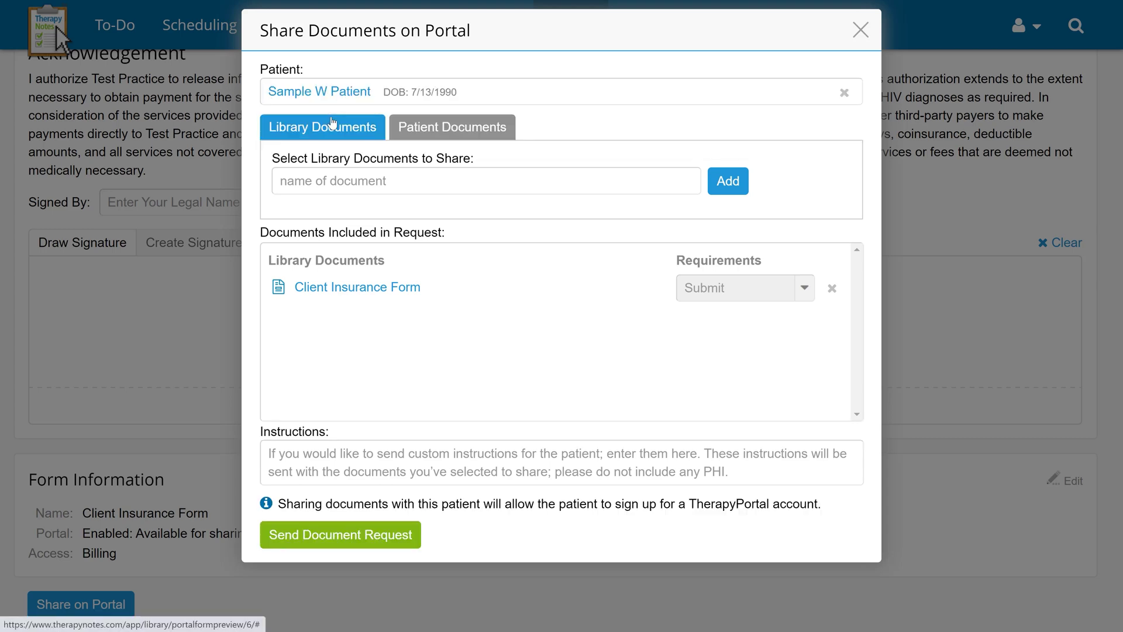
pyautogui.click(306, 459)
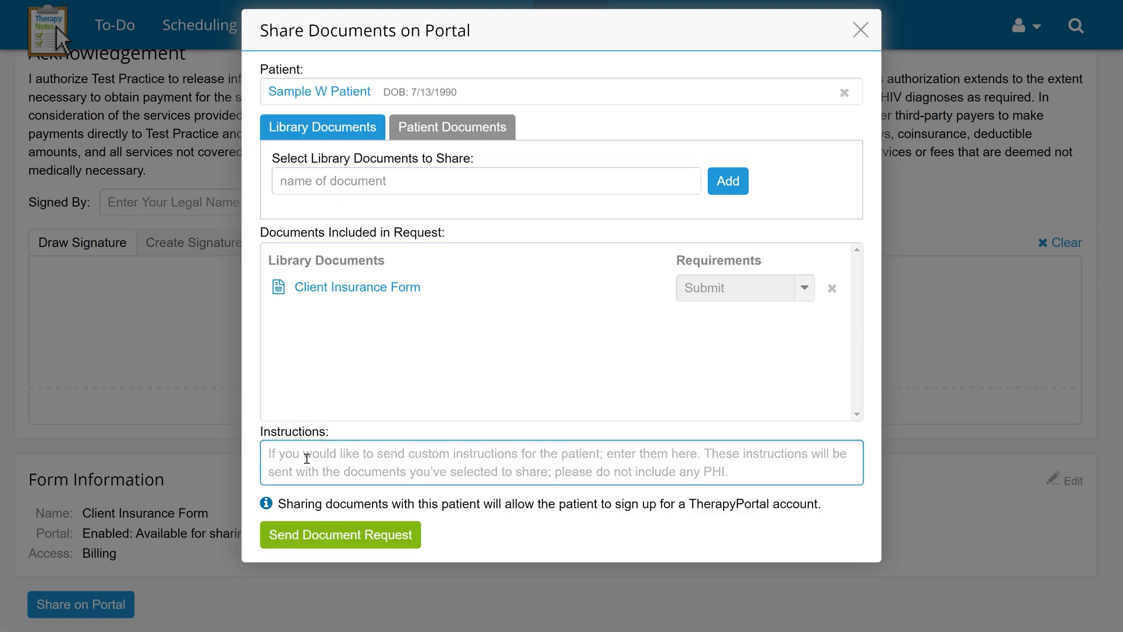
pyautogui.write('Please complete before your first session.')
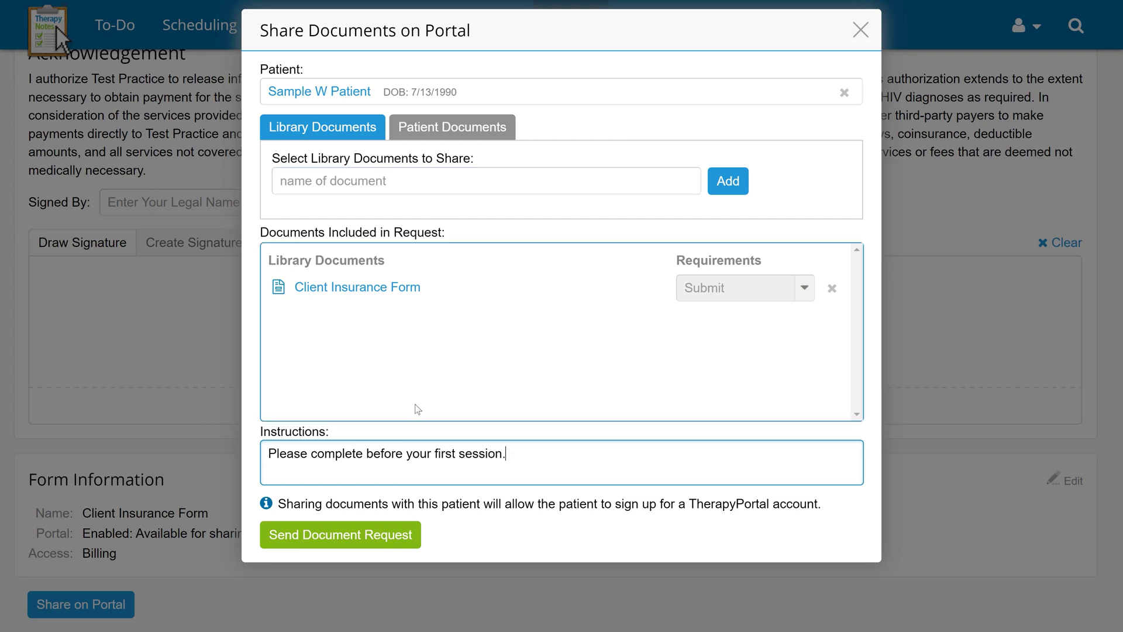
pyautogui.click(337, 530)
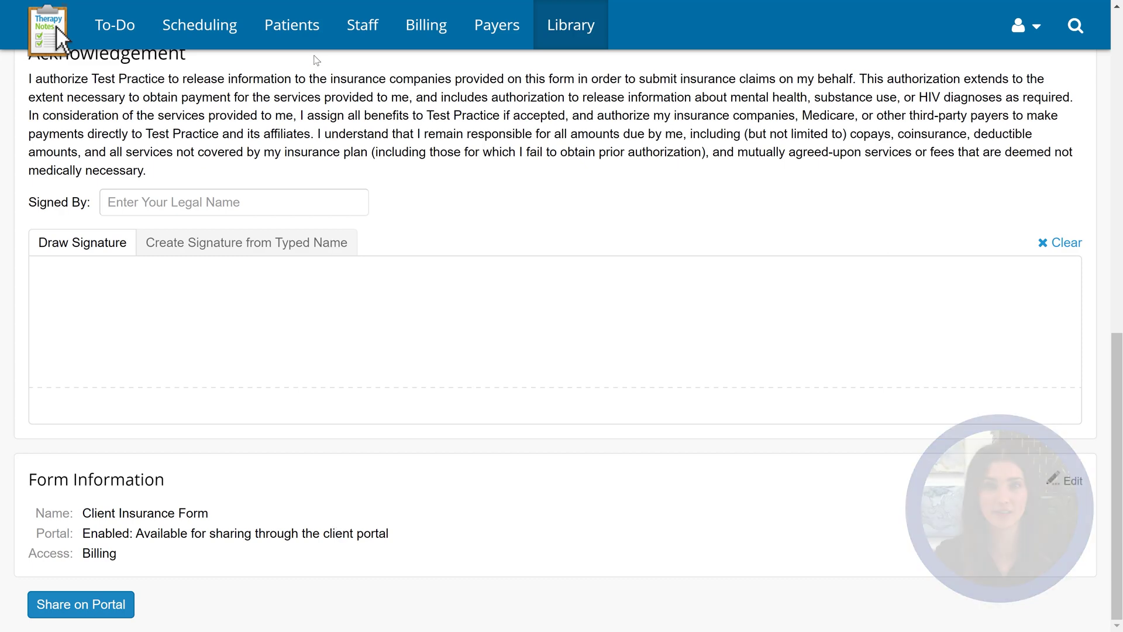
# From the sample patient's chart Portal section, bring up the Share Documents dialog.
pyautogui.click(316, 35)
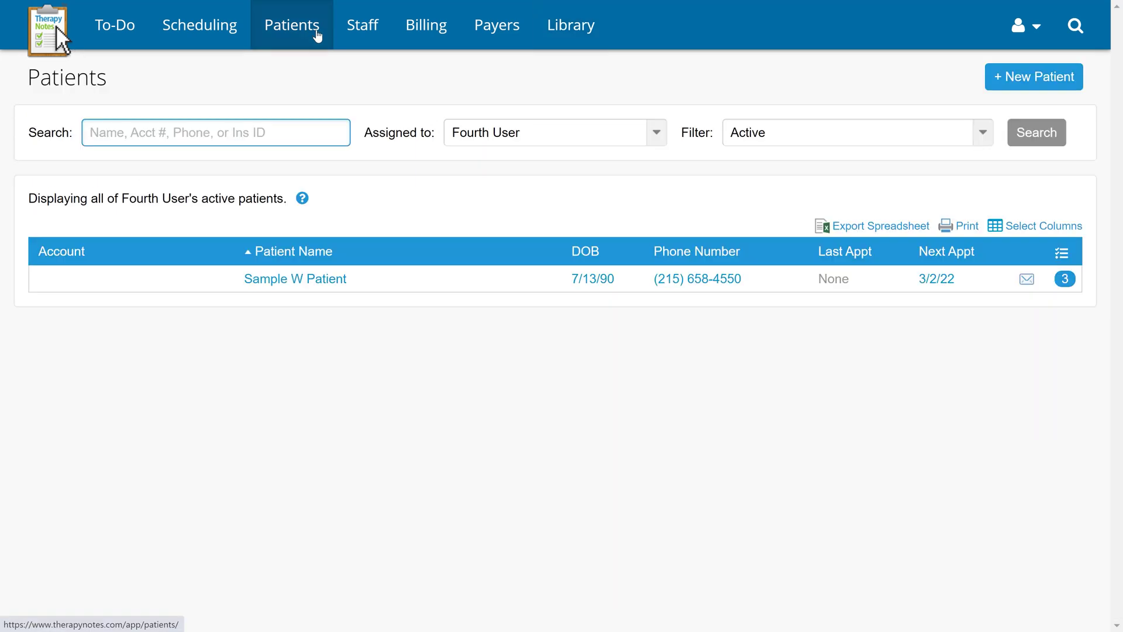
pyautogui.click(303, 282)
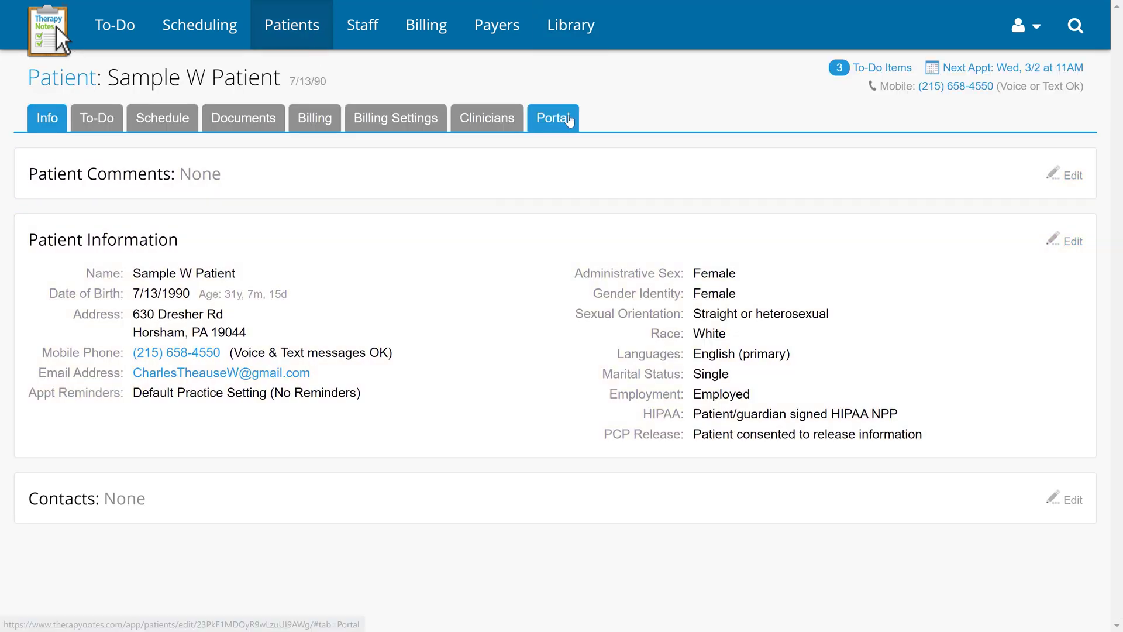
pyautogui.click(569, 120)
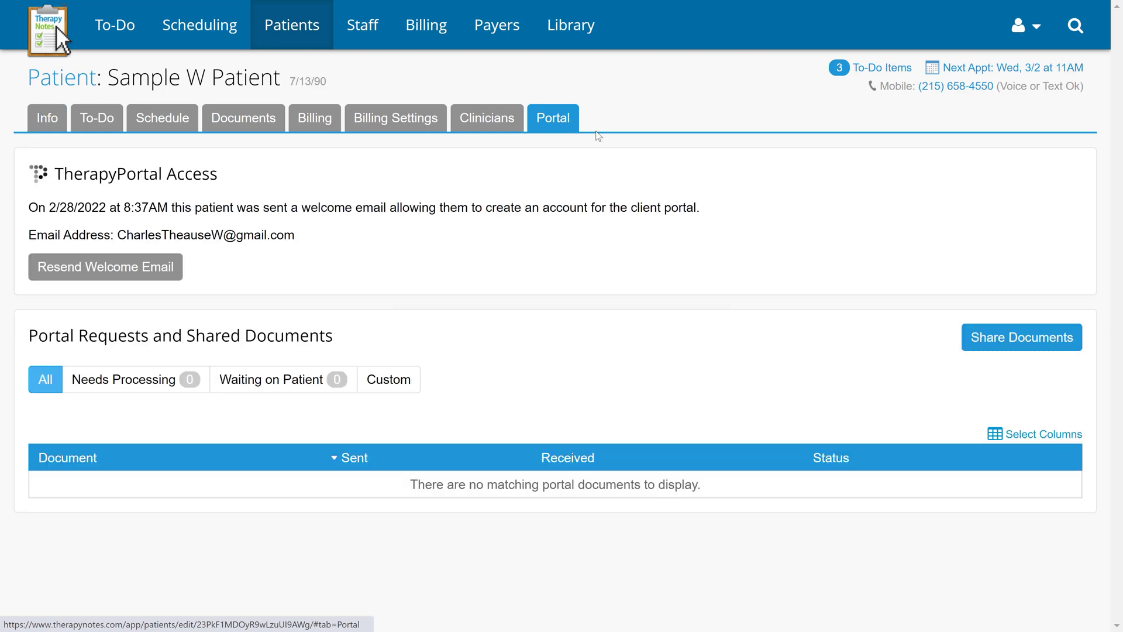
pyautogui.click(988, 339)
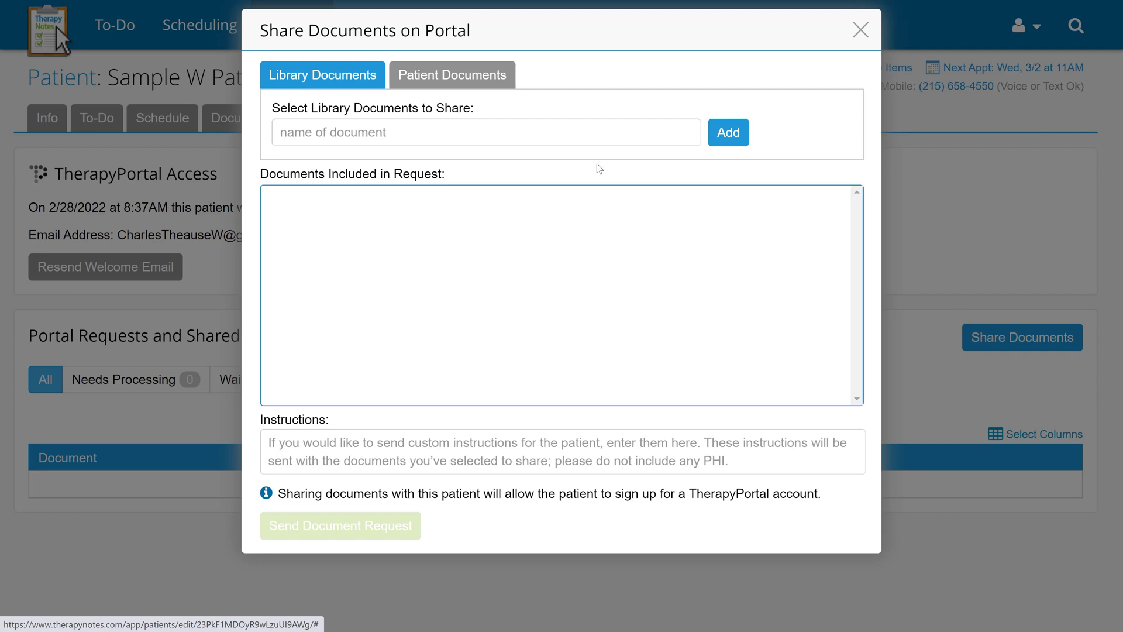
# Request the Client Insurance Form with the pasted first-session completion instructions and send it.
pyautogui.click(541, 133)
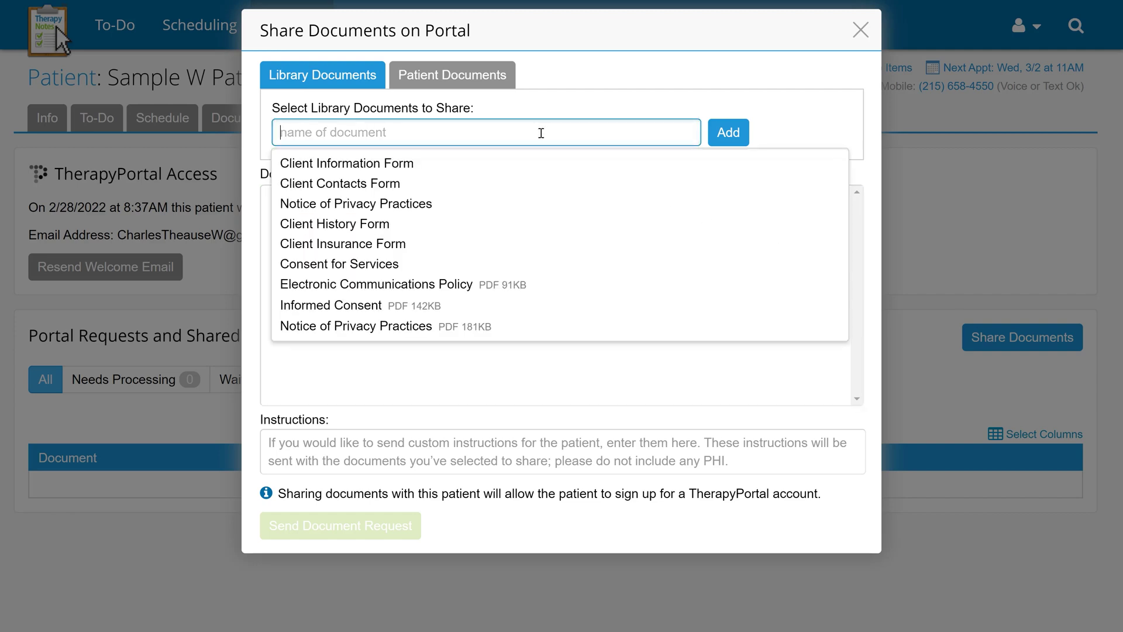
pyautogui.click(411, 245)
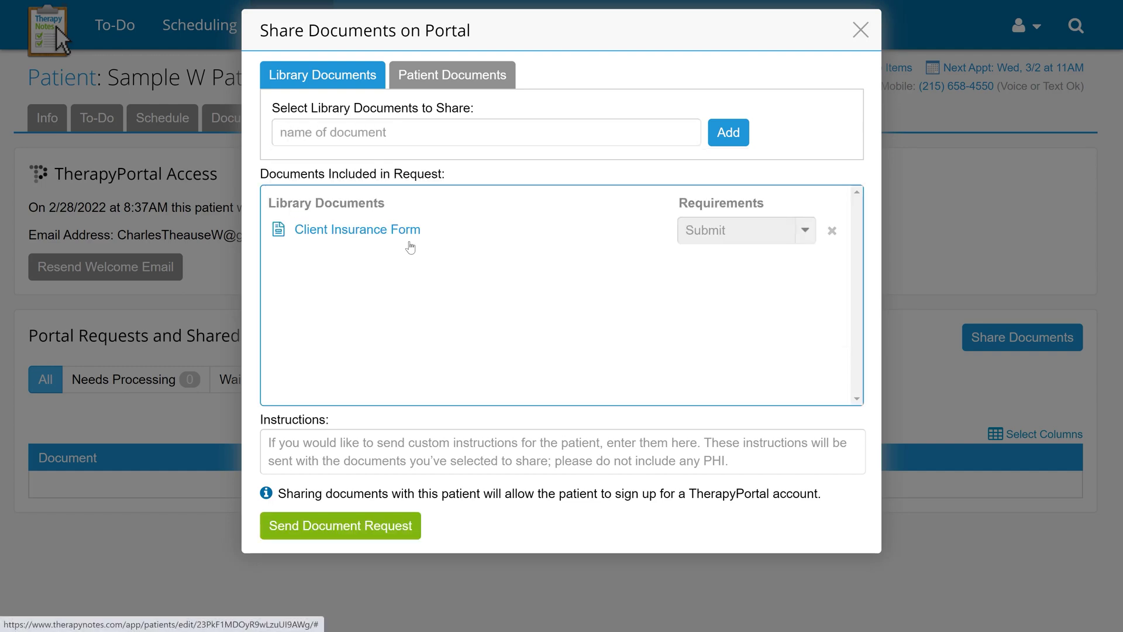
pyautogui.click(319, 445)
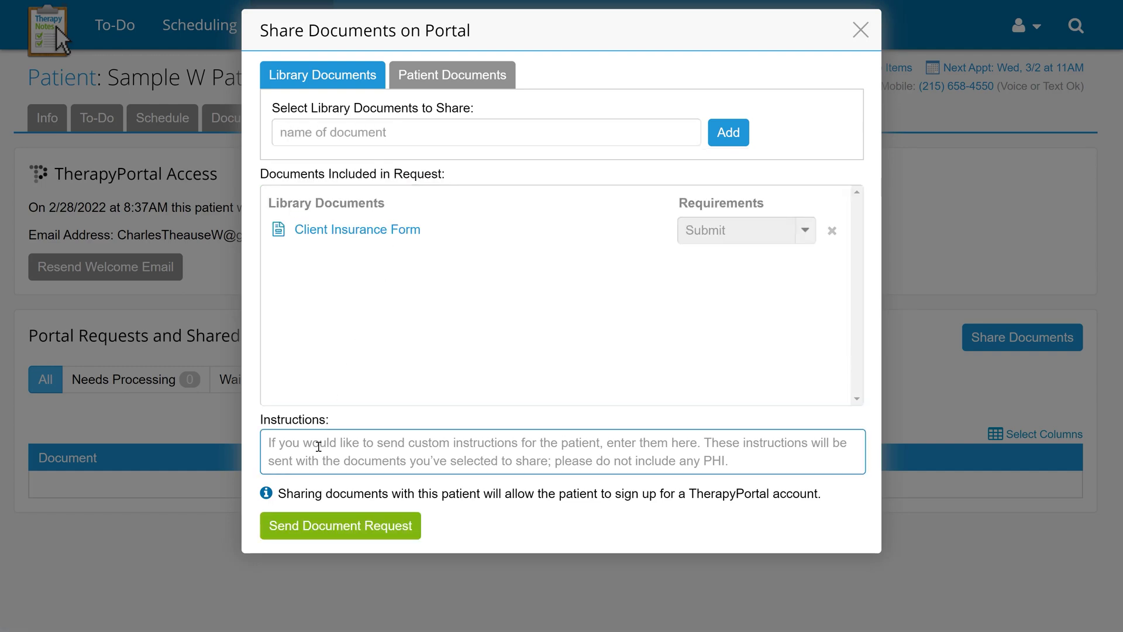
pyautogui.write('Please complete before your first session.')
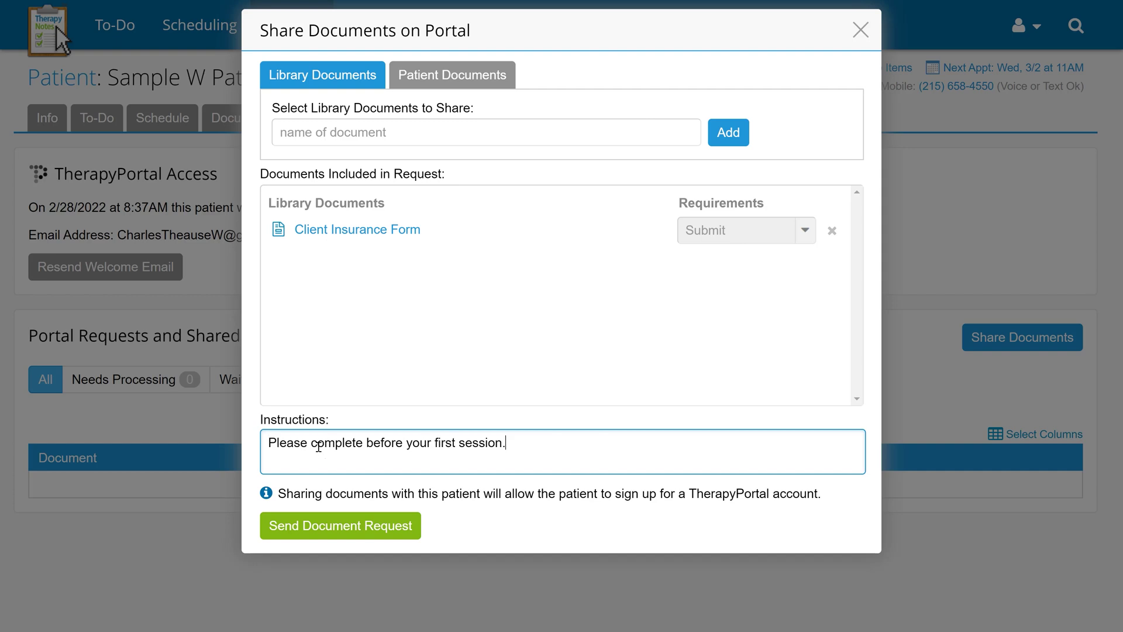
pyautogui.click(305, 529)
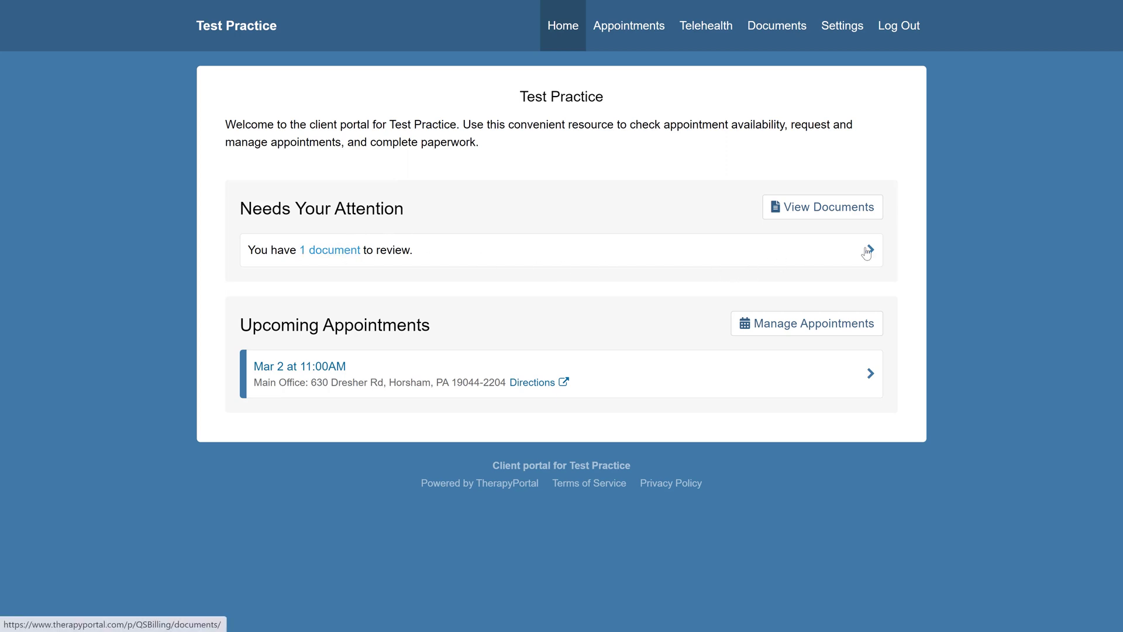
# From the portal's Documents page, open the pending Client Insurance Form for completion.
pyautogui.click(778, 211)
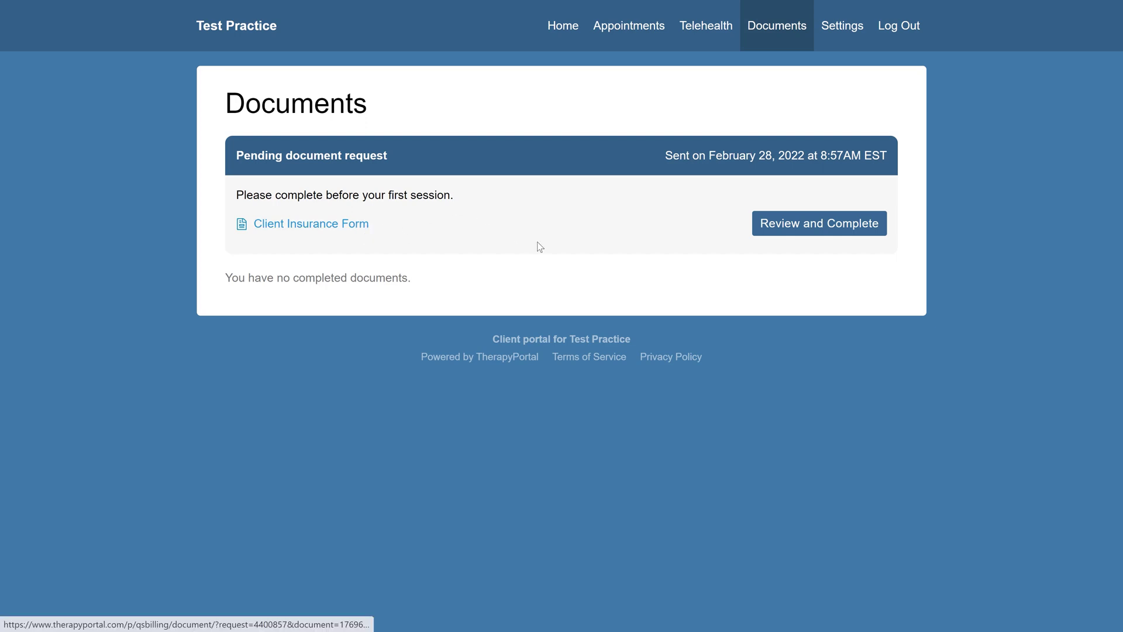
pyautogui.click(788, 236)
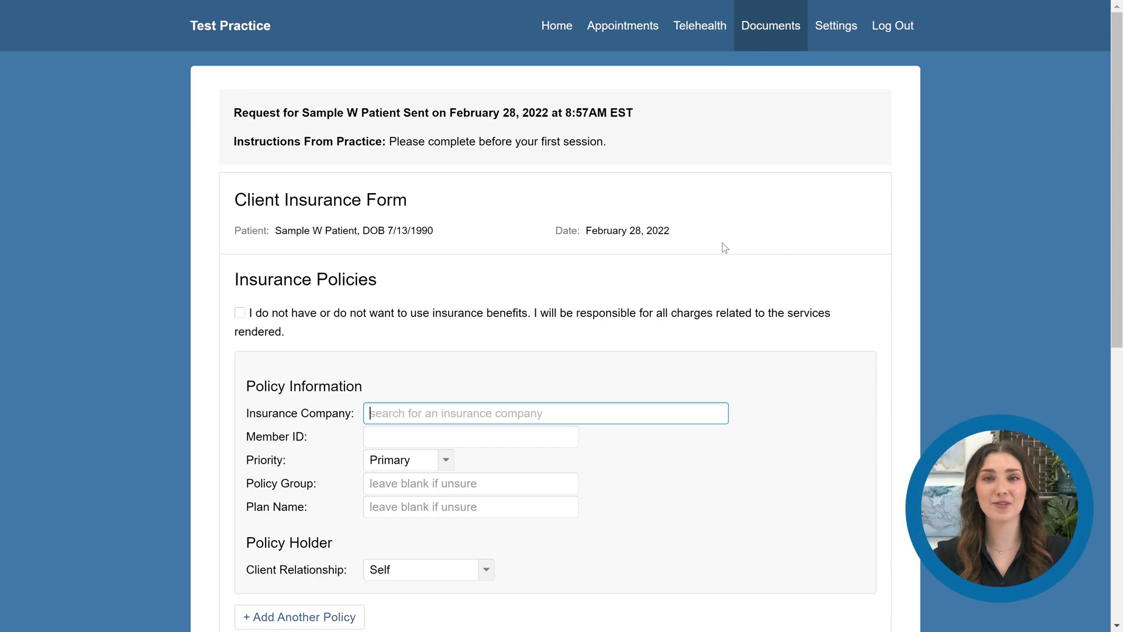
# Choose AETNA as the insurance company and enter the member ID.
pyautogui.scroll(-4, 723, 247)
pyautogui.scroll(-5, 724, 248)
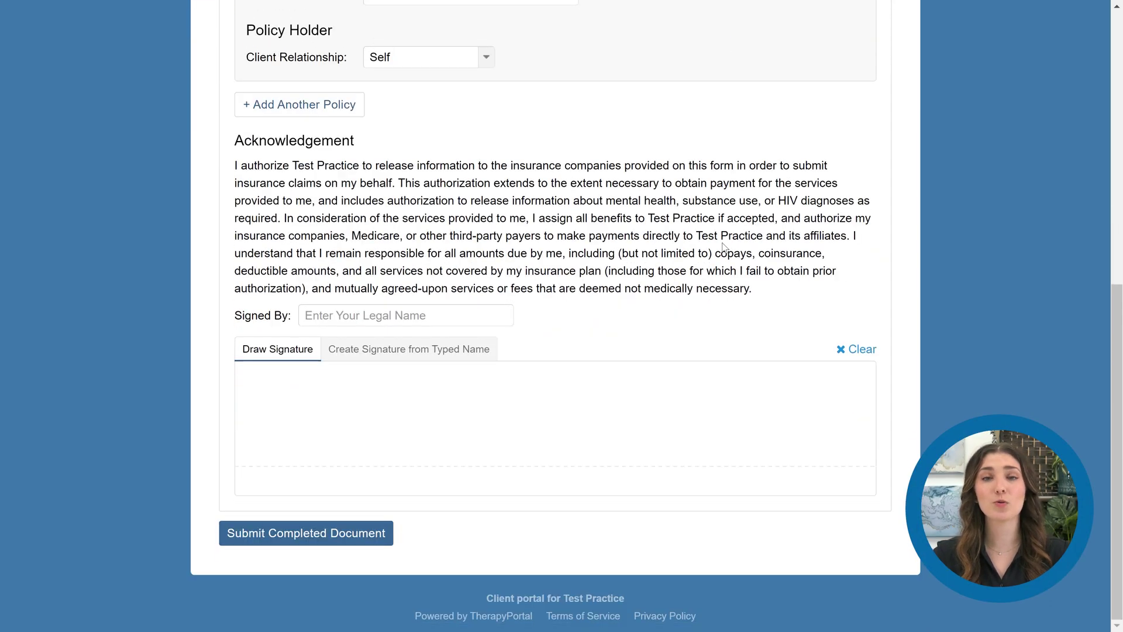
pyautogui.scroll(1, 723, 247)
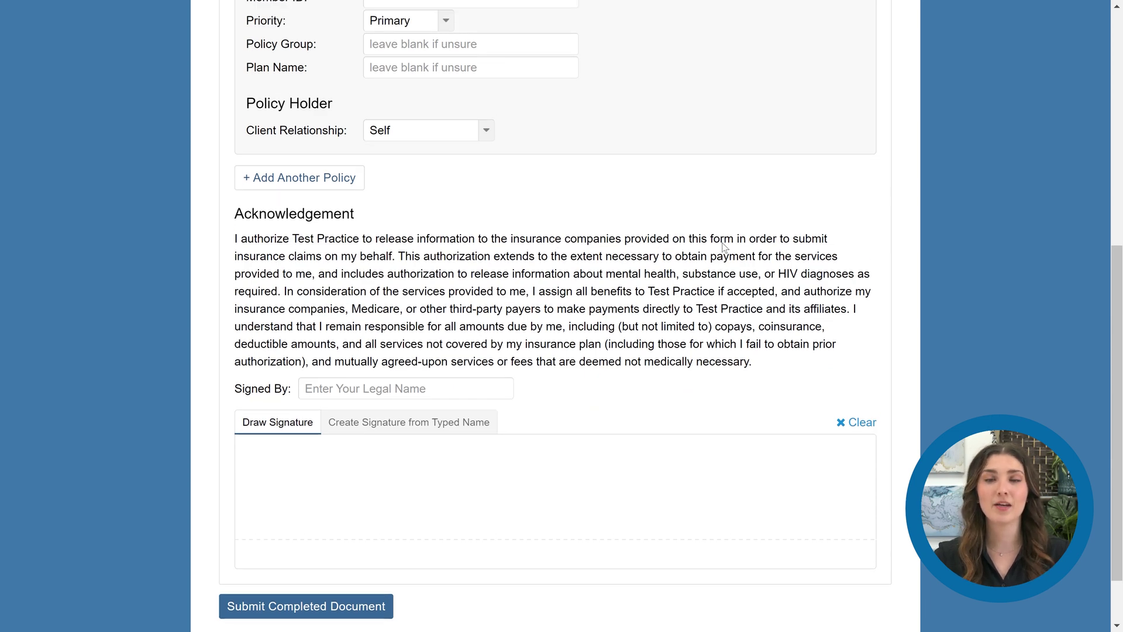
pyautogui.scroll(5, 725, 247)
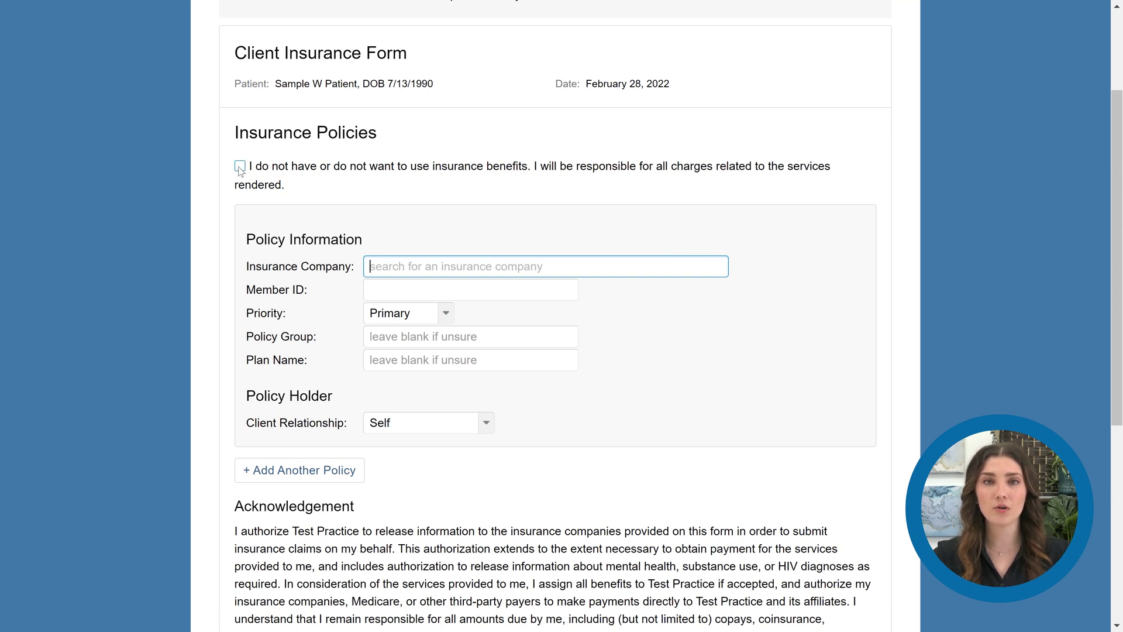
pyautogui.write('aetna')
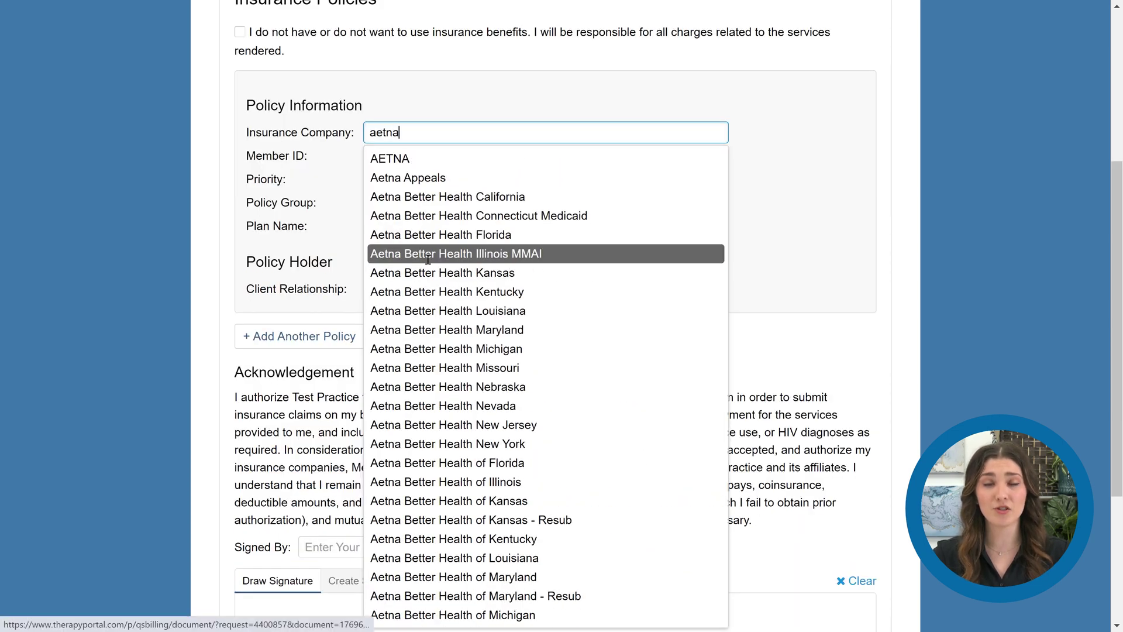
pyautogui.click(451, 158)
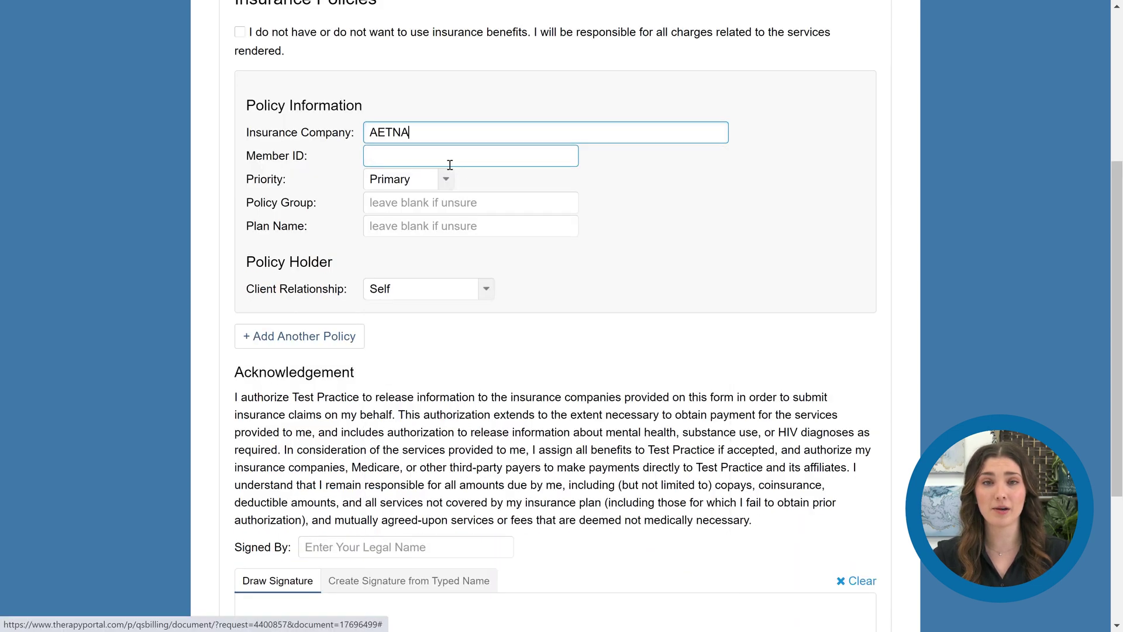
pyautogui.click(444, 162)
pyautogui.write('12345')
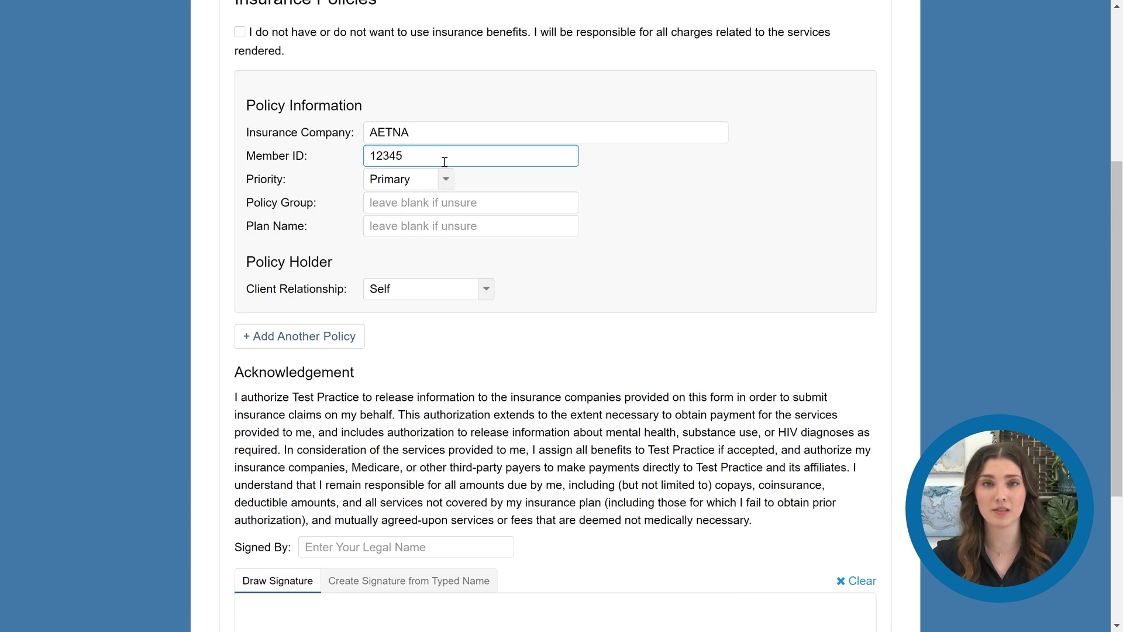
# Add and then remove a second policy, and open the Medicare secondary payer options.
pyautogui.click(300, 338)
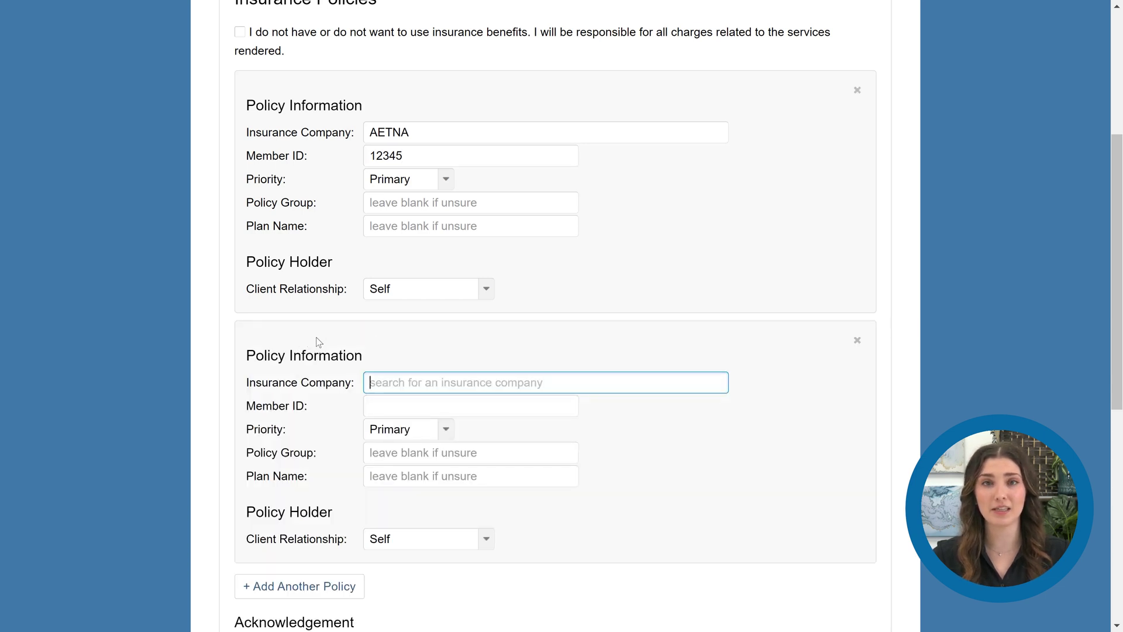
pyautogui.click(857, 341)
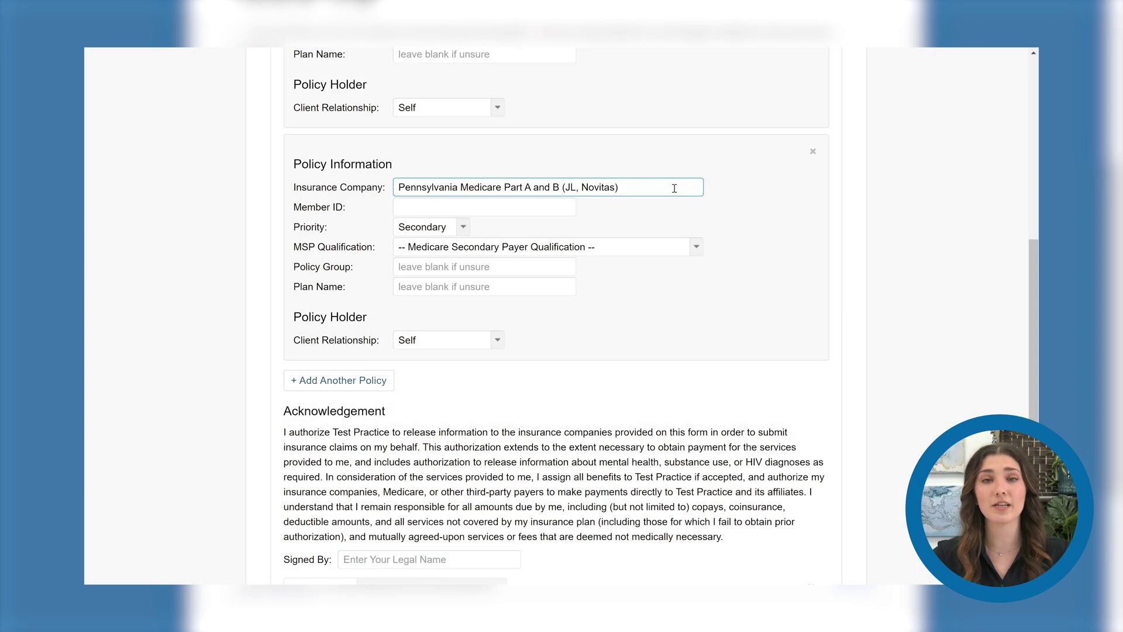
pyautogui.click(701, 248)
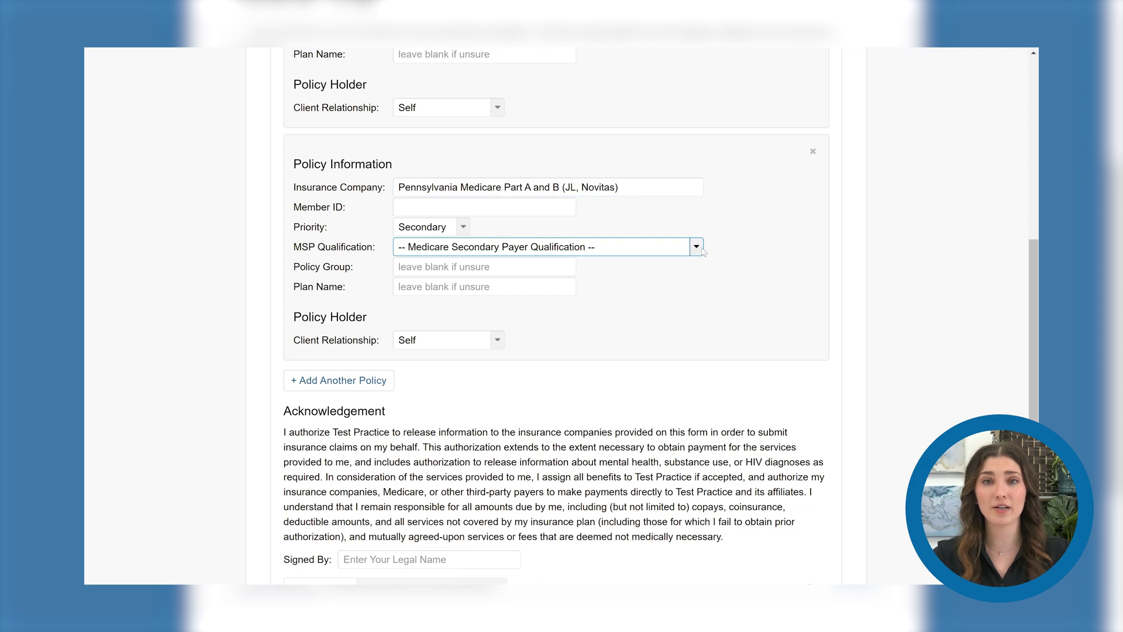
pyautogui.click(702, 250)
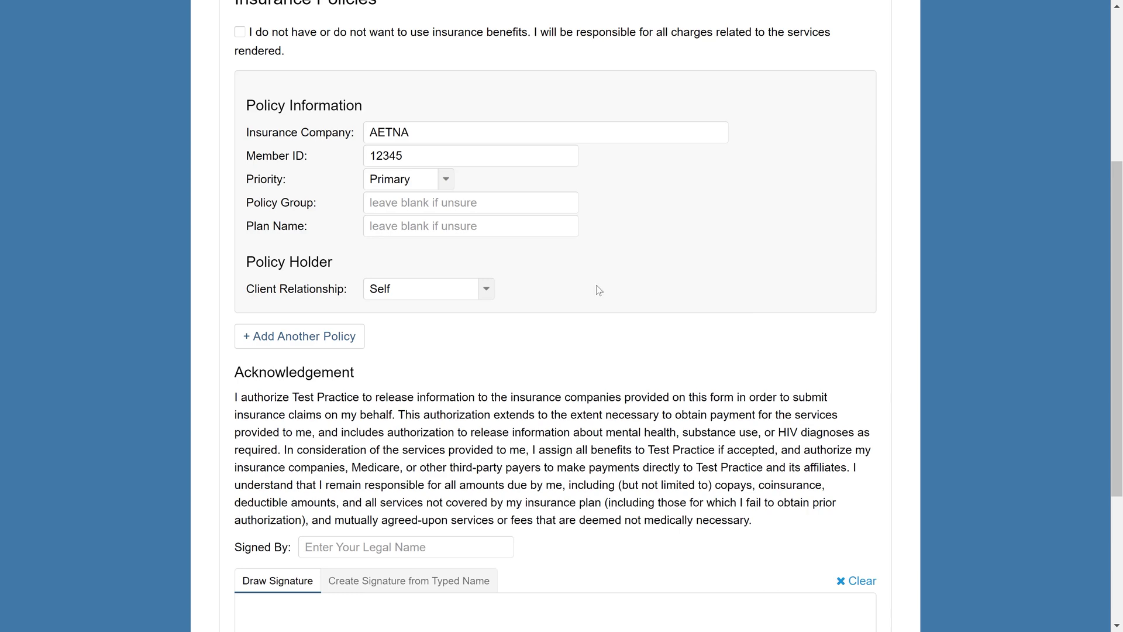
# Set the policy holder's relationship to the client as Self.
pyautogui.click(492, 291)
pyautogui.click(466, 323)
pyautogui.click(486, 293)
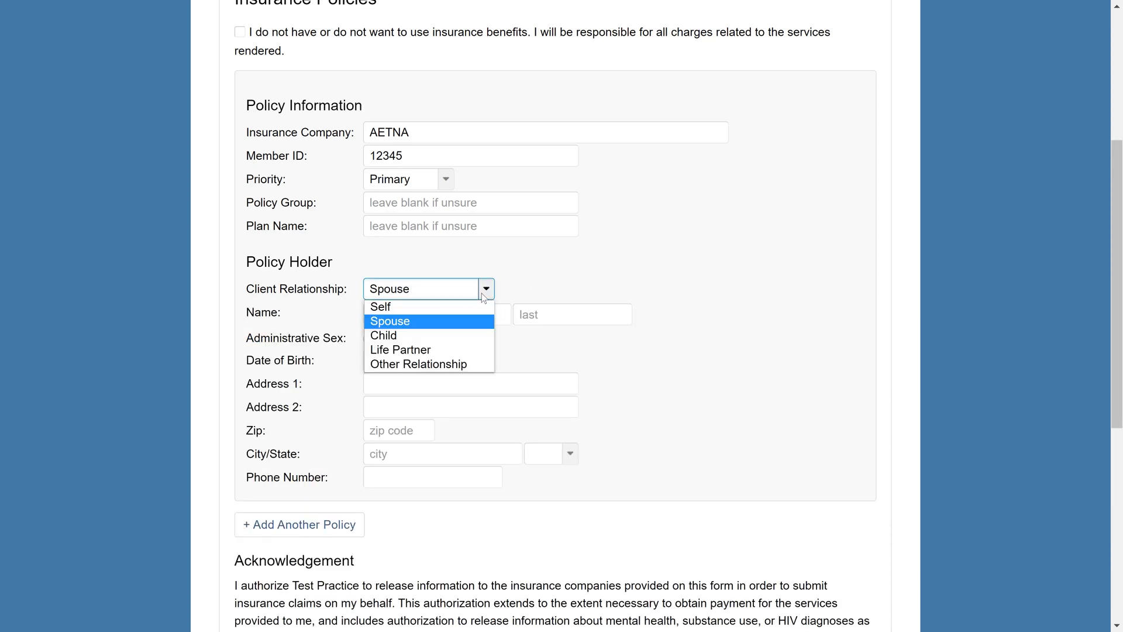
pyautogui.click(466, 308)
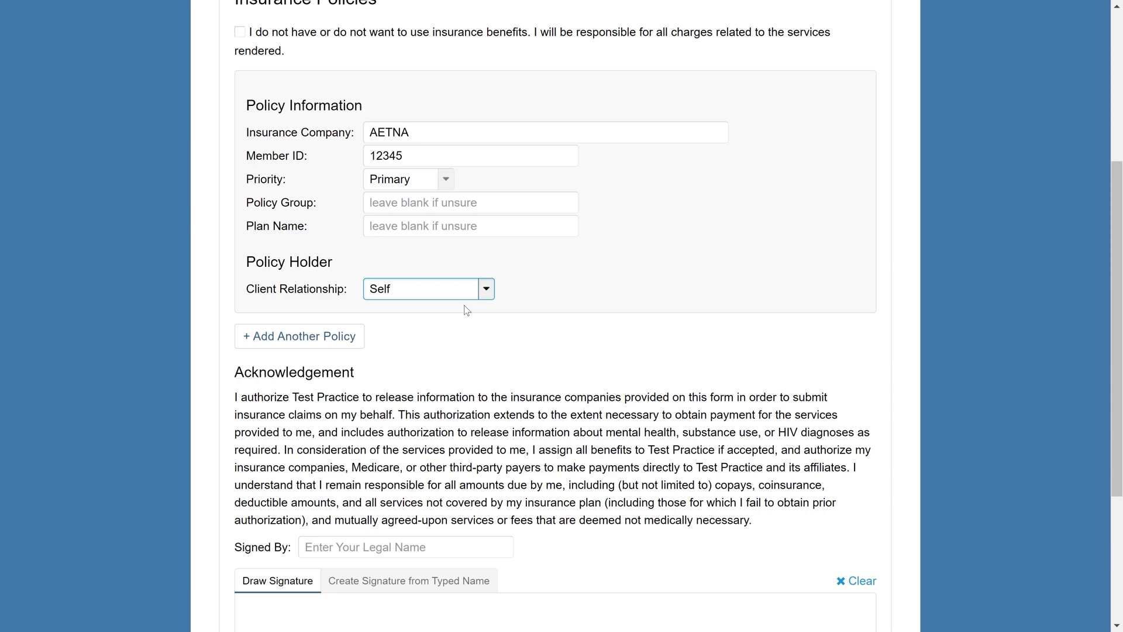
pyautogui.scroll(-4, 466, 310)
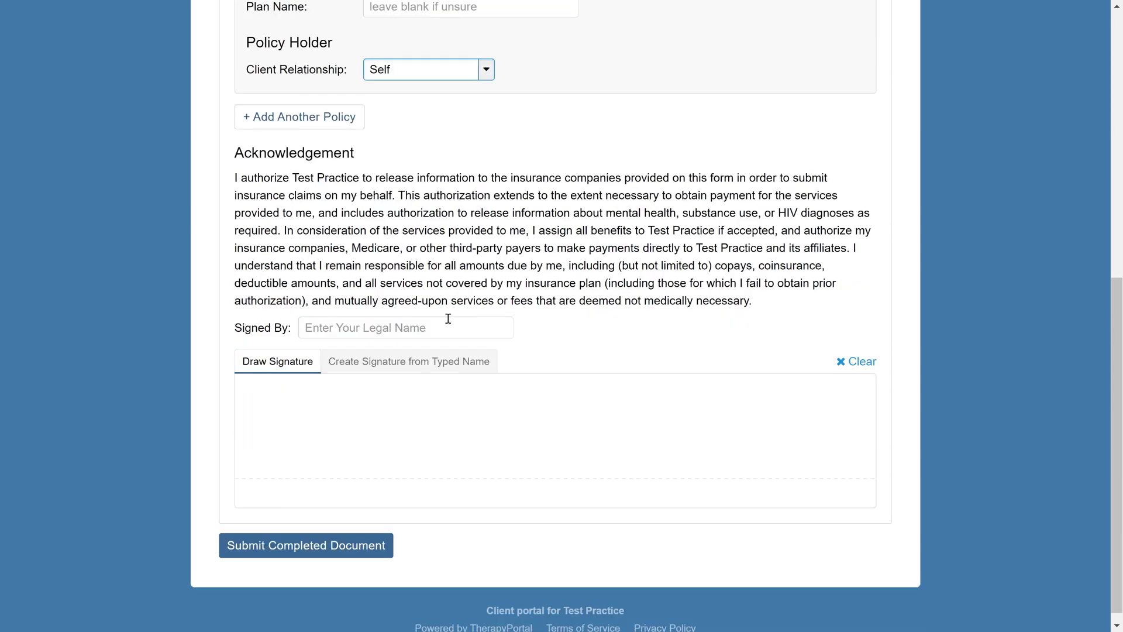
# Enter the patient's legal name, sign with a typed-name signature, and submit the form.
pyautogui.click(430, 322)
pyautogui.write('Sample Patient')
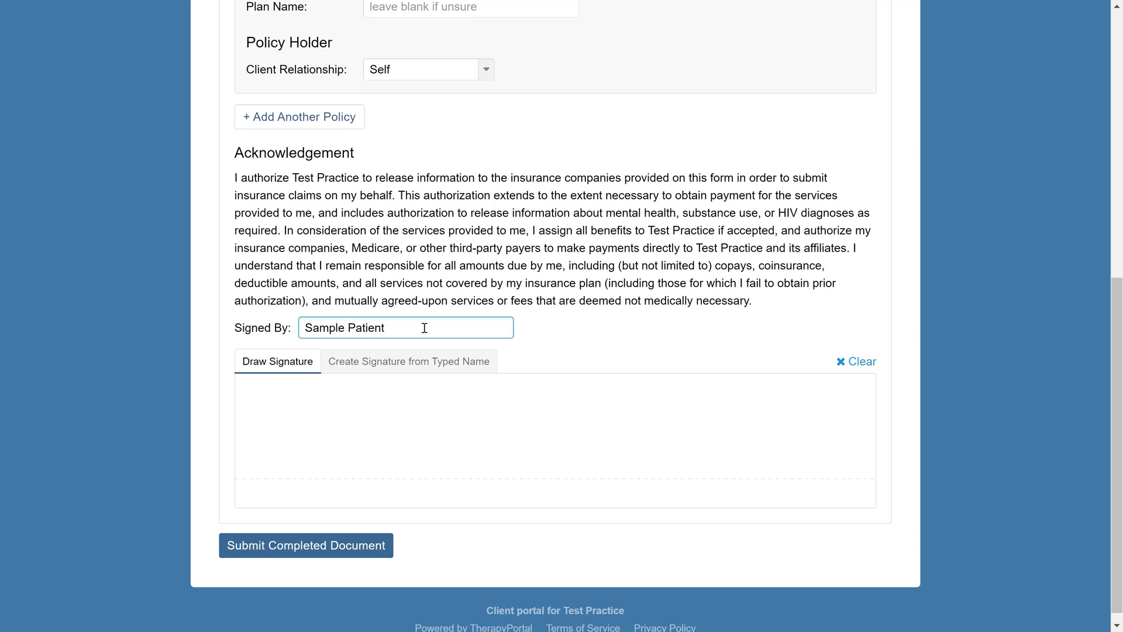
pyautogui.moveTo(357, 419); pyautogui.dragTo(560, 436)
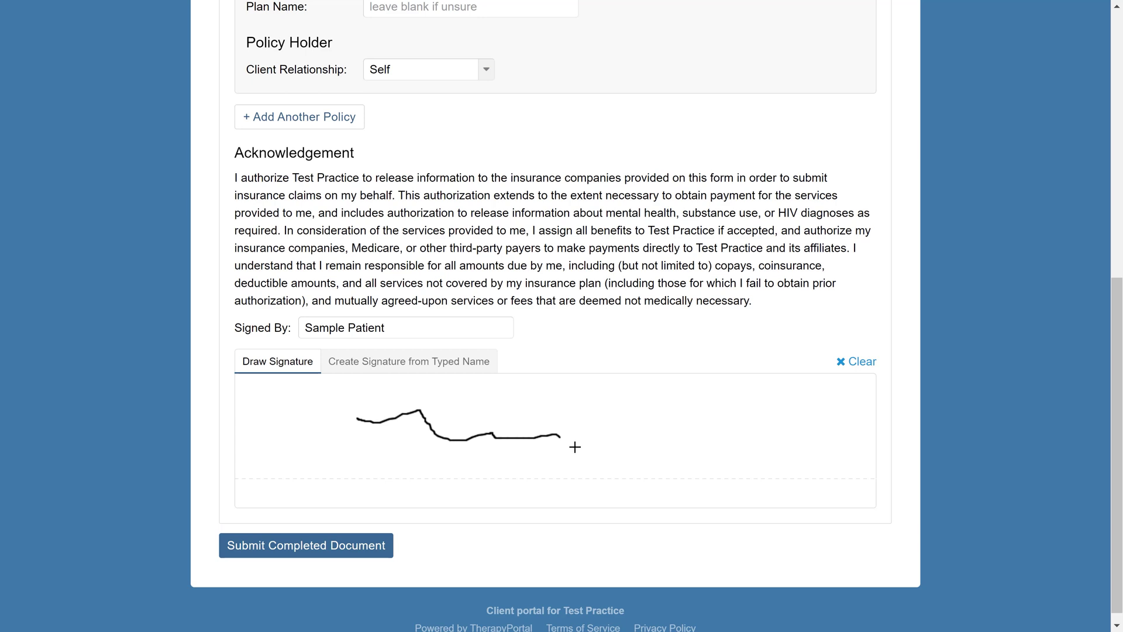
pyautogui.click(460, 369)
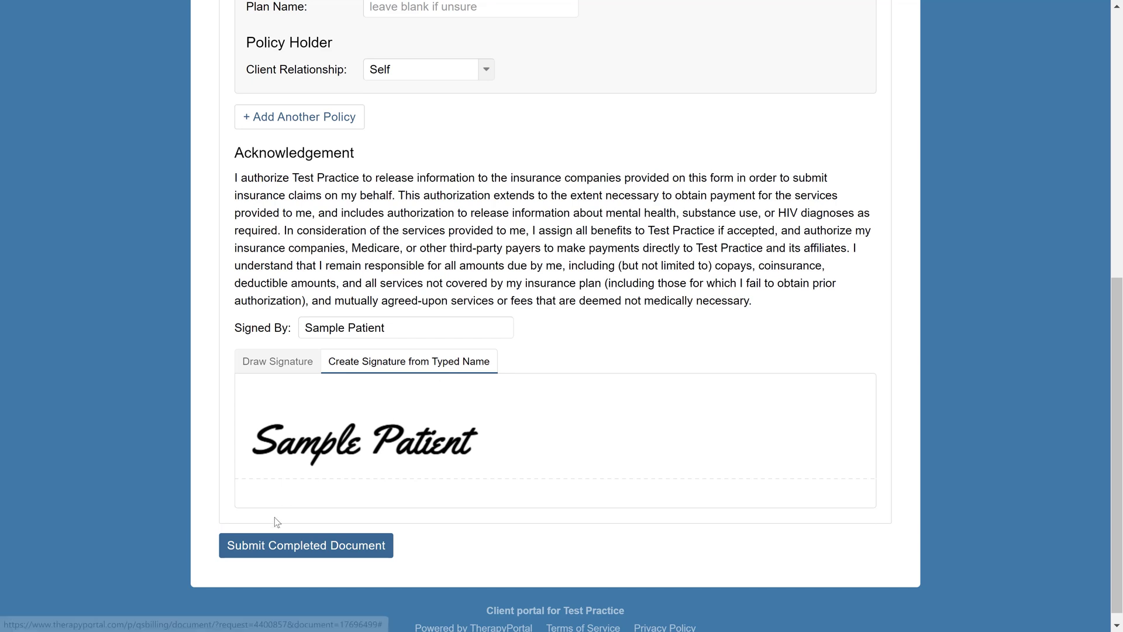
pyautogui.click(266, 549)
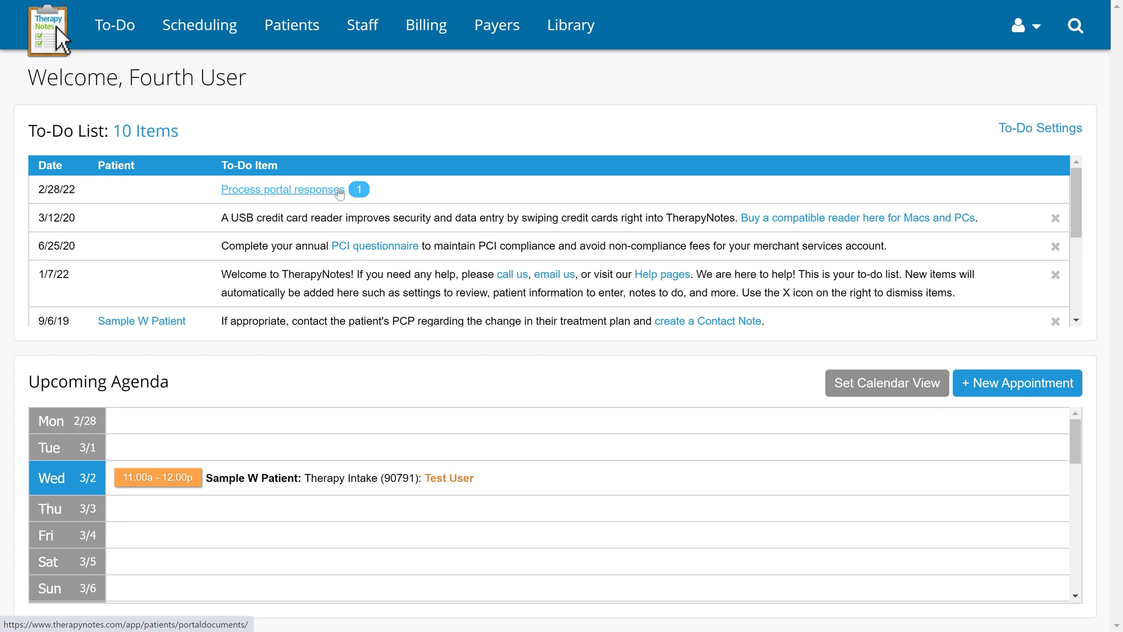
# Open Process portal responses to see the Client Insurance Form needing processing.
pyautogui.click(324, 191)
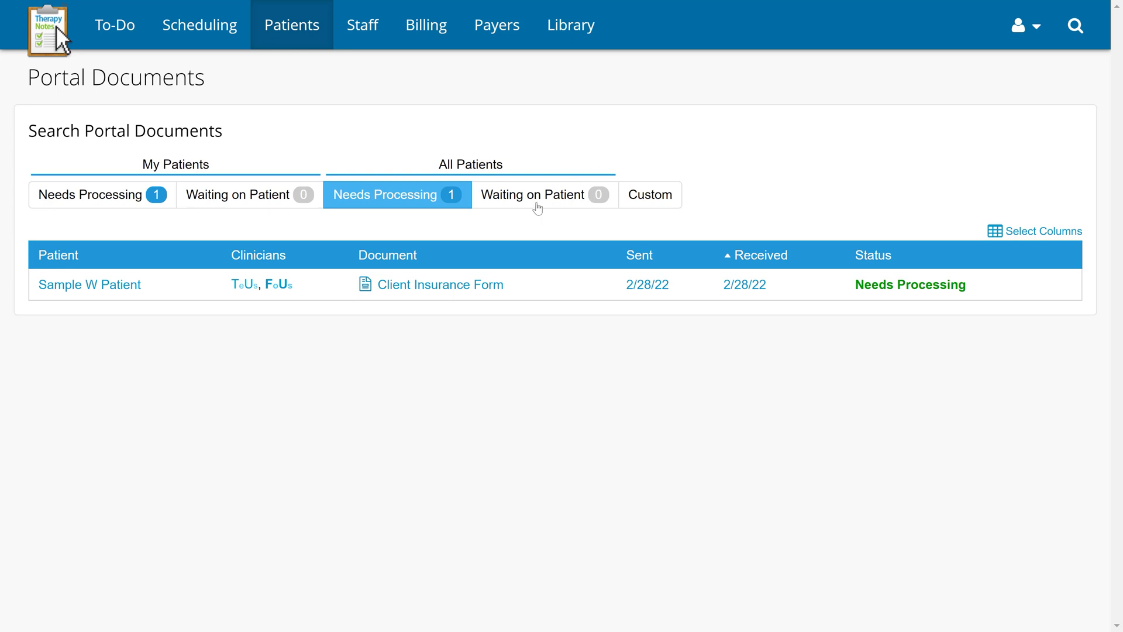
pyautogui.moveTo(490, 286)
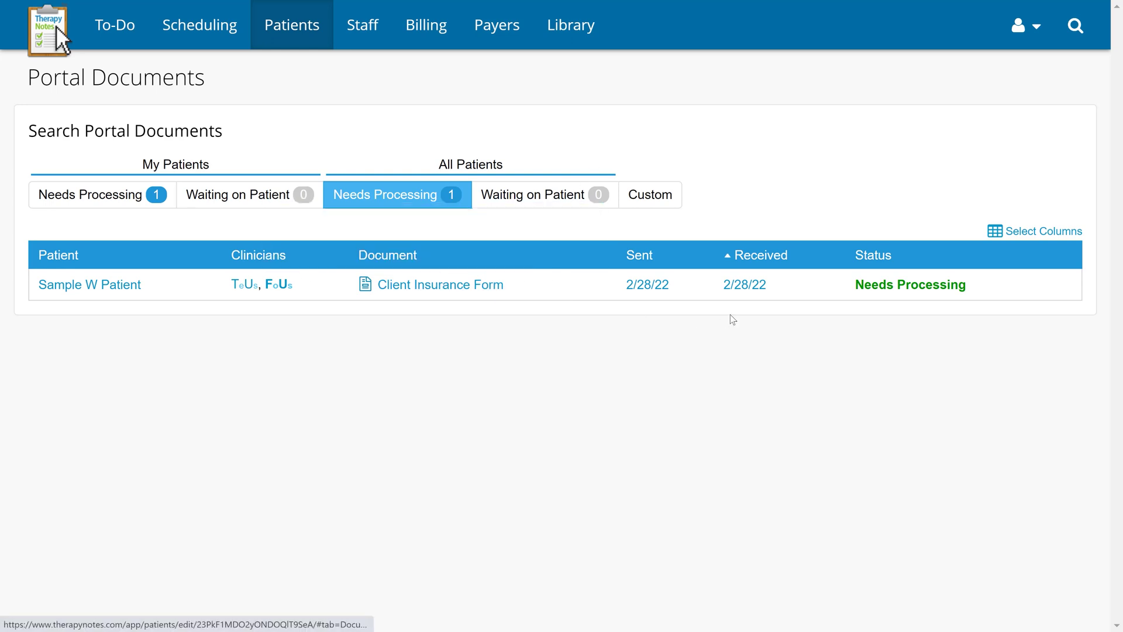
# Open the submitted Client Insurance Form and review the AETNA primary policy, holder Self.
pyautogui.click(918, 287)
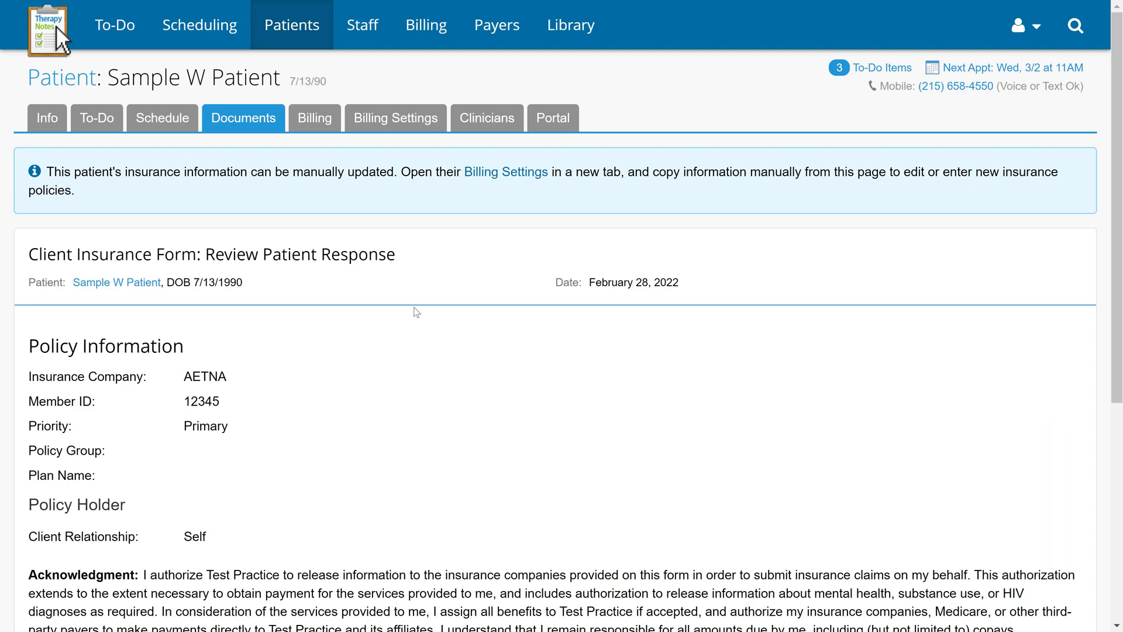
pyautogui.scroll(-6, 416, 312)
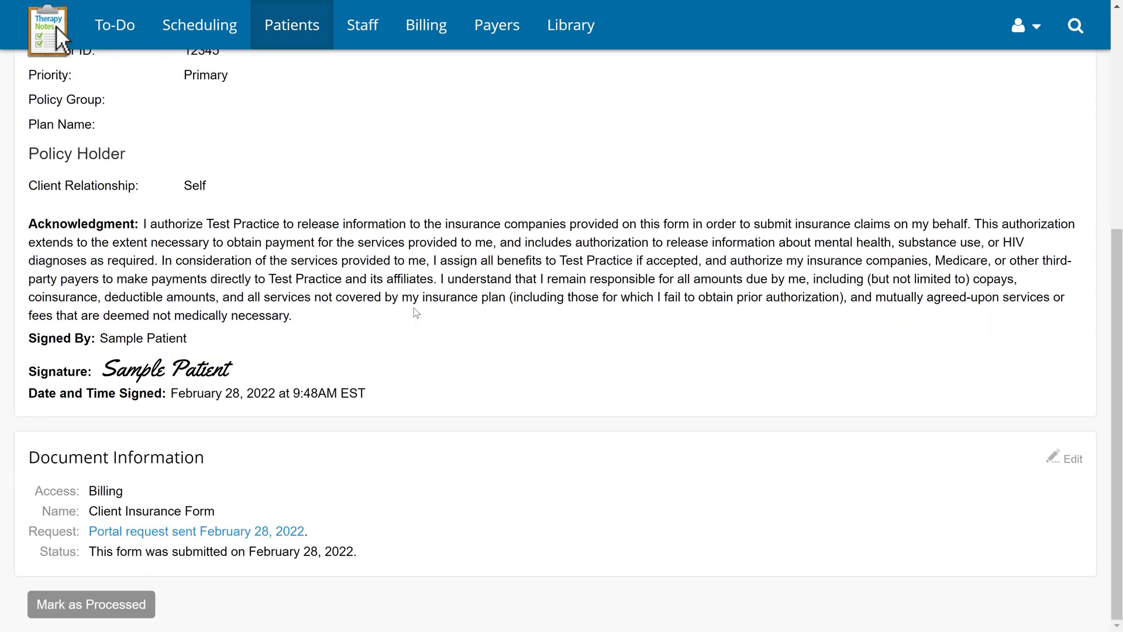